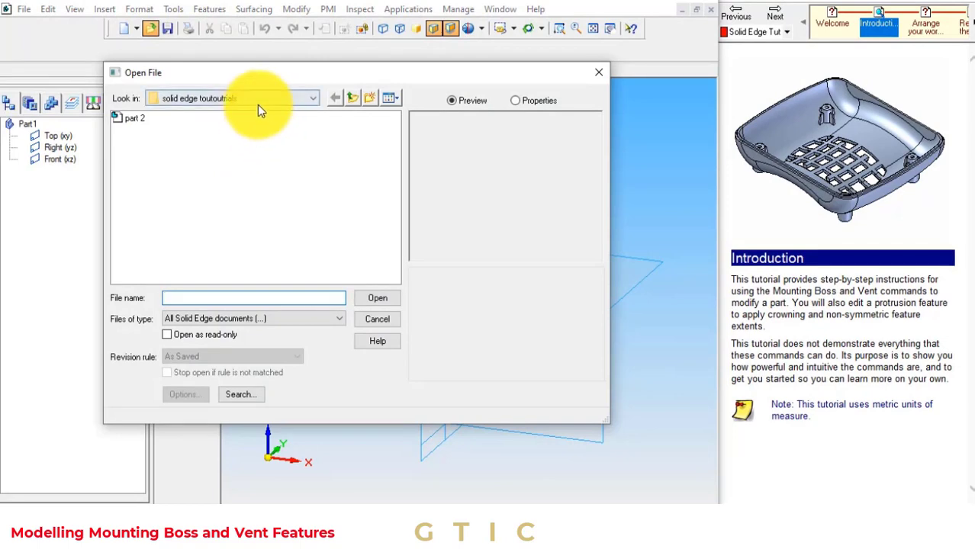
Browse from the C: drive to the Training folder inside the Solid Edge V20 installation folder.
{"action": "left_click", "coordinate": [257, 111]}
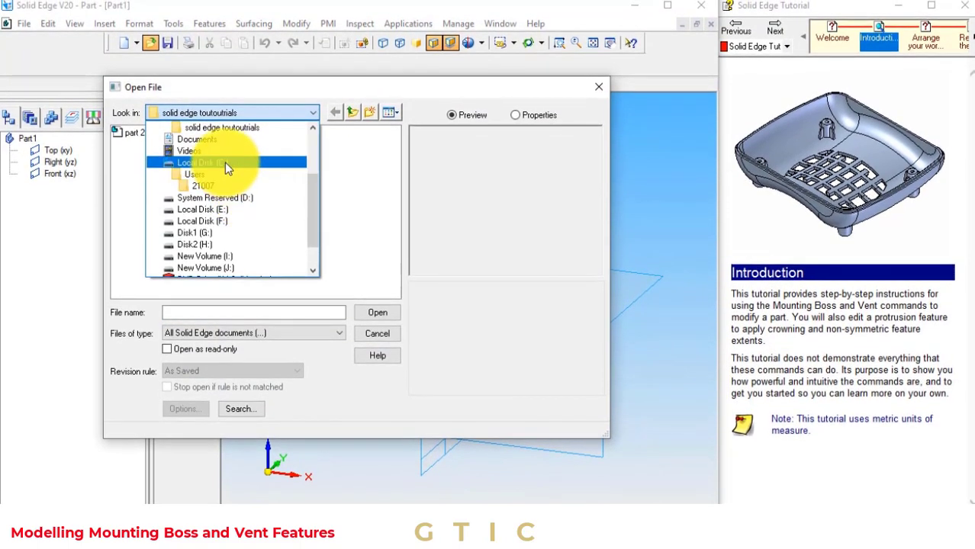
{"action": "left_click", "coordinate": [225, 163]}
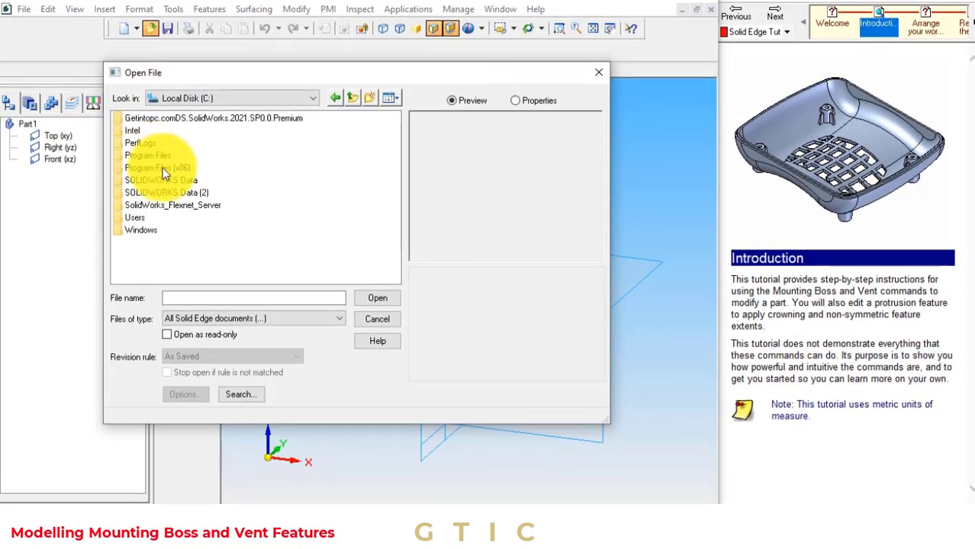
{"action": "double_click", "coordinate": [163, 168]}
{"action": "left_click", "coordinate": [291, 192]}
{"action": "double_click", "coordinate": [291, 192]}
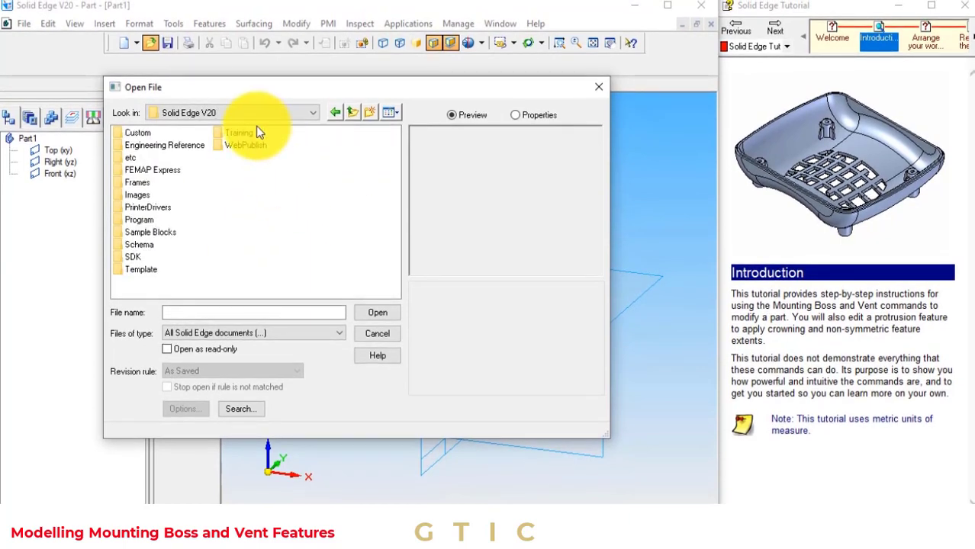
{"action": "double_click", "coordinate": [252, 127]}
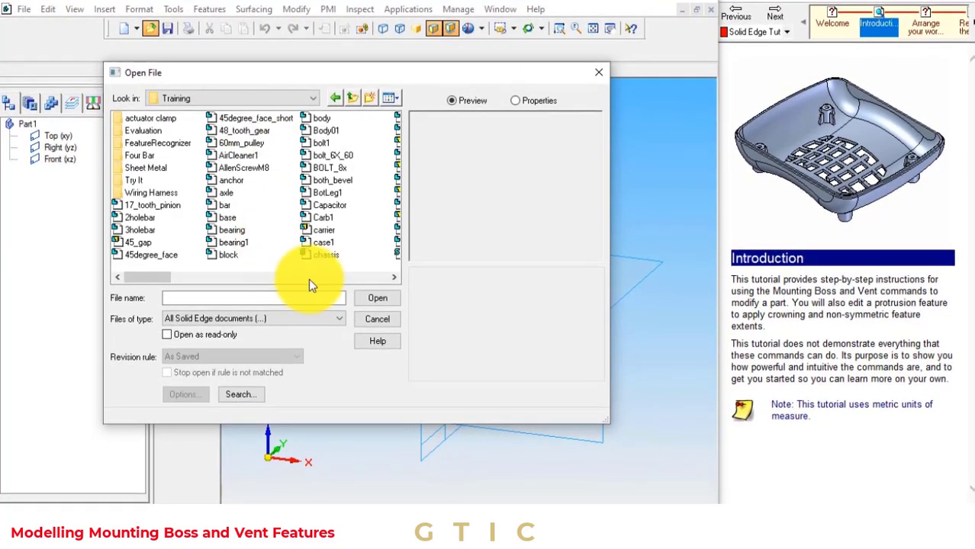
Find and open the part file seppbsb.par from the Training folder.
{"action": "scroll", "coordinate": [308, 279], "scroll_direction": "right", "scroll_amount": 10}
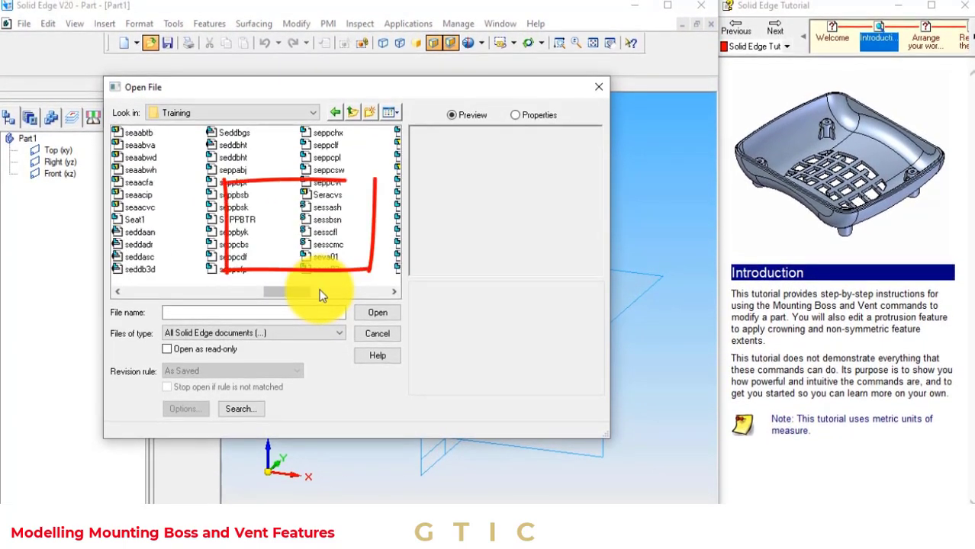
{"action": "left_click", "coordinate": [240, 183]}
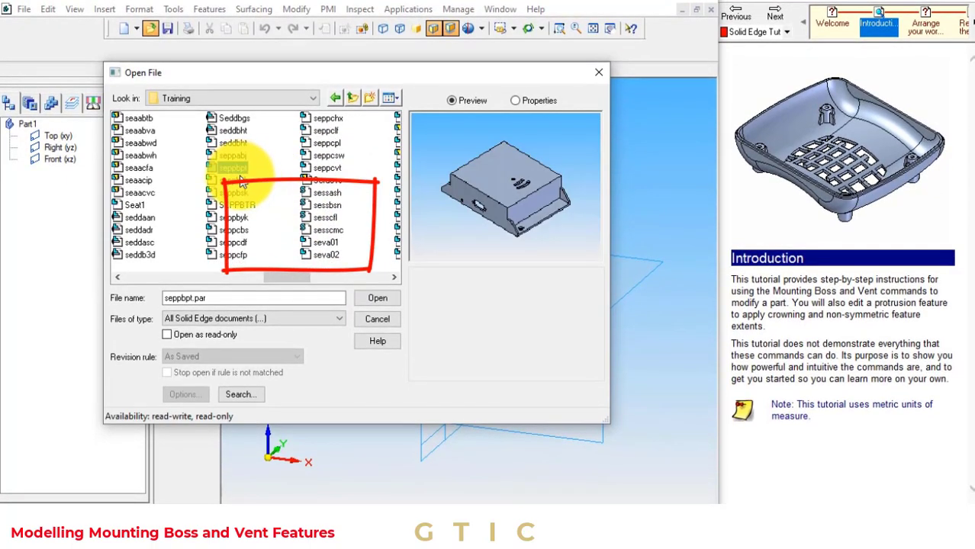
{"action": "left_click", "coordinate": [240, 181]}
{"action": "left_click", "coordinate": [377, 295]}
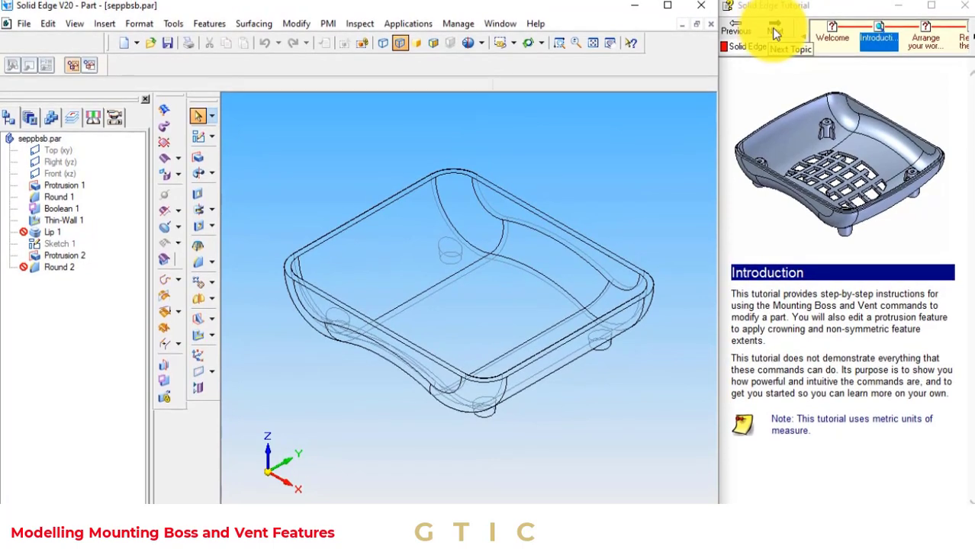
Advance the tutorial to the topic on going to the protrusion feature and roll the model back to Protrusion 1.
{"action": "left_click", "coordinate": [775, 32]}
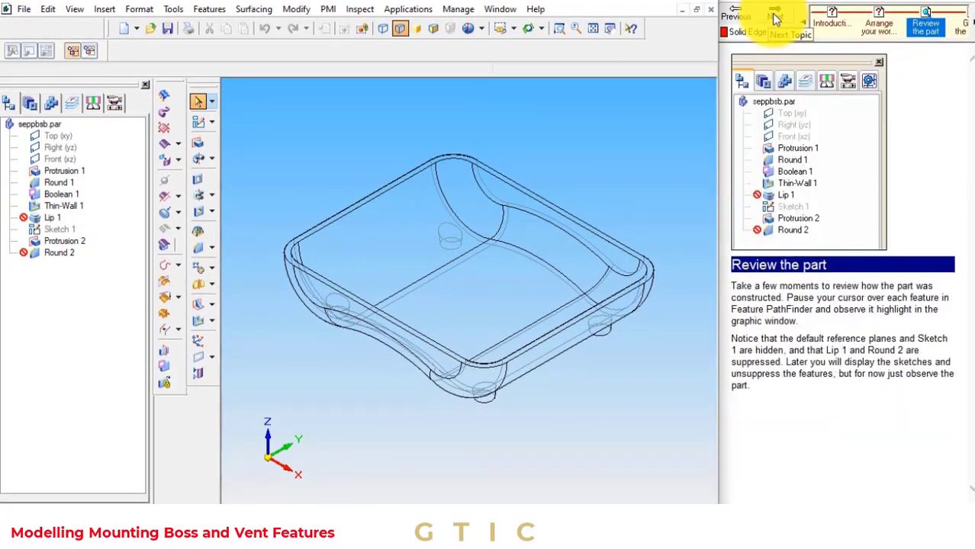
{"action": "left_click", "coordinate": [775, 18]}
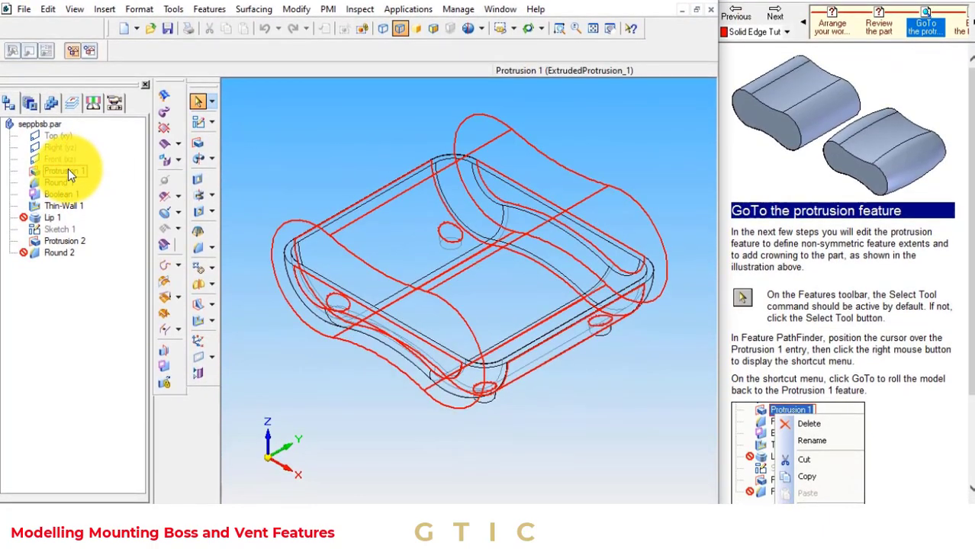
{"action": "right_click", "coordinate": [68, 171]}
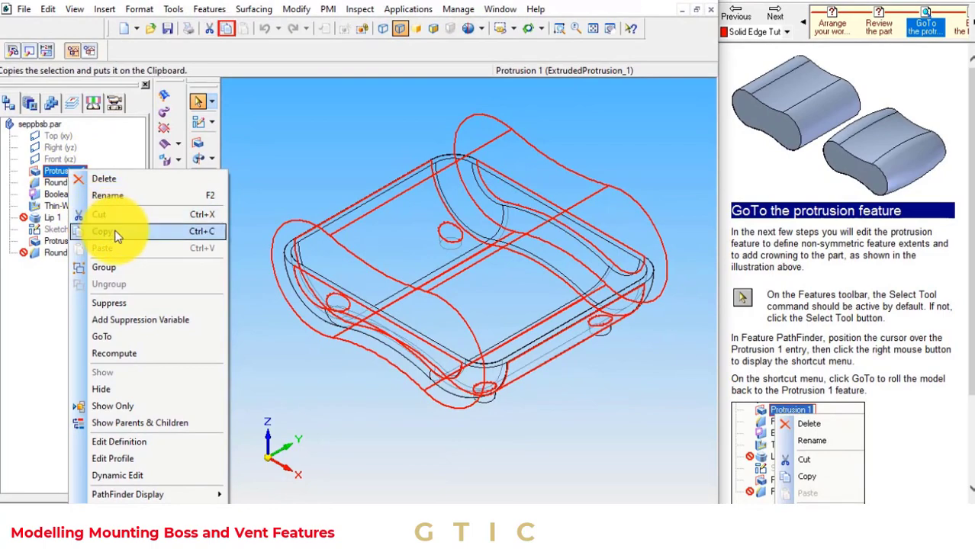
{"action": "left_click", "coordinate": [118, 336]}
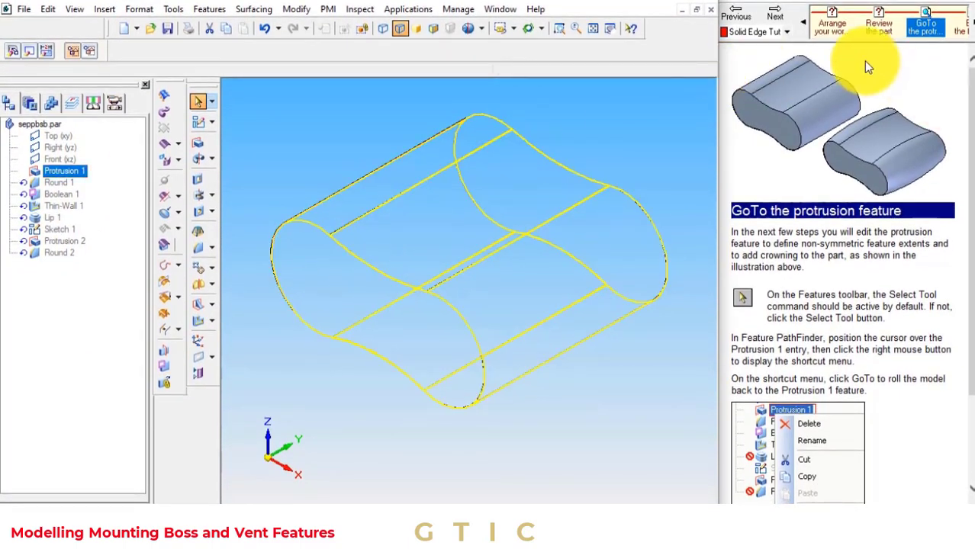
Open the definition of Protrusion 1 for editing and activate its extent step.
{"action": "left_click", "coordinate": [773, 17]}
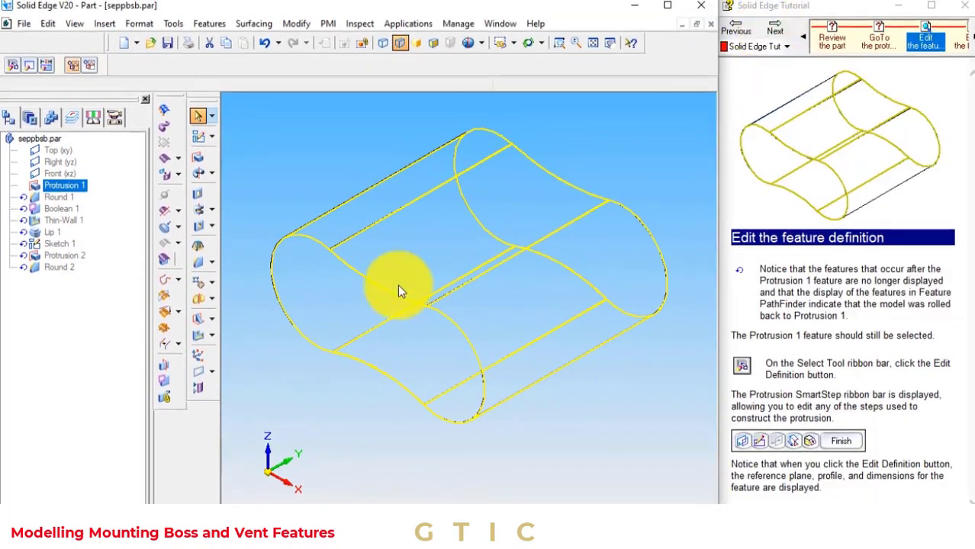
{"action": "right_click", "coordinate": [40, 183]}
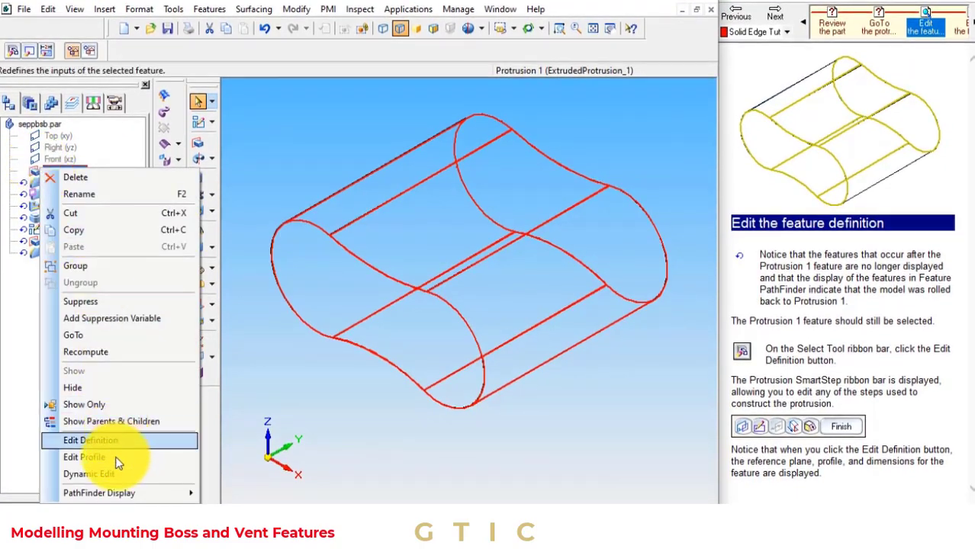
{"action": "left_click", "coordinate": [102, 441]}
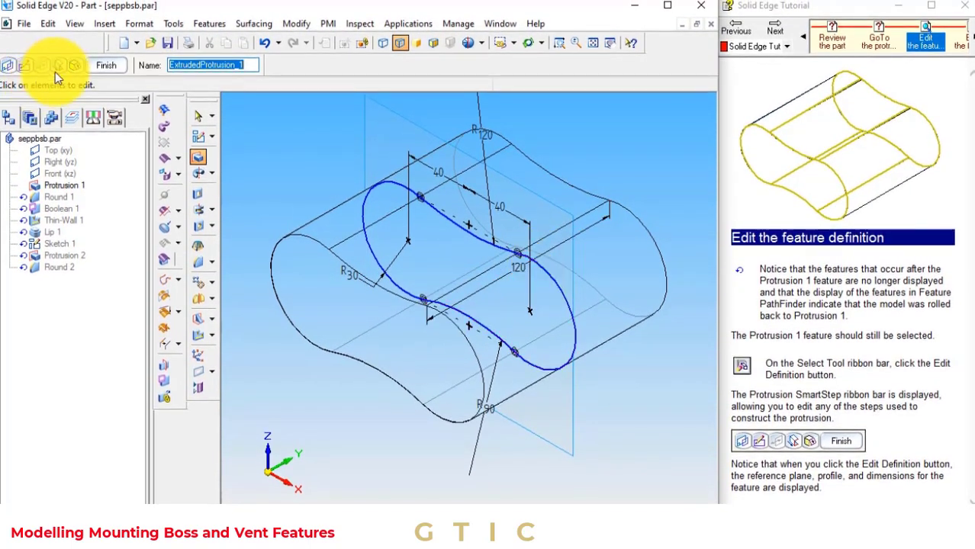
{"action": "left_click", "coordinate": [60, 65]}
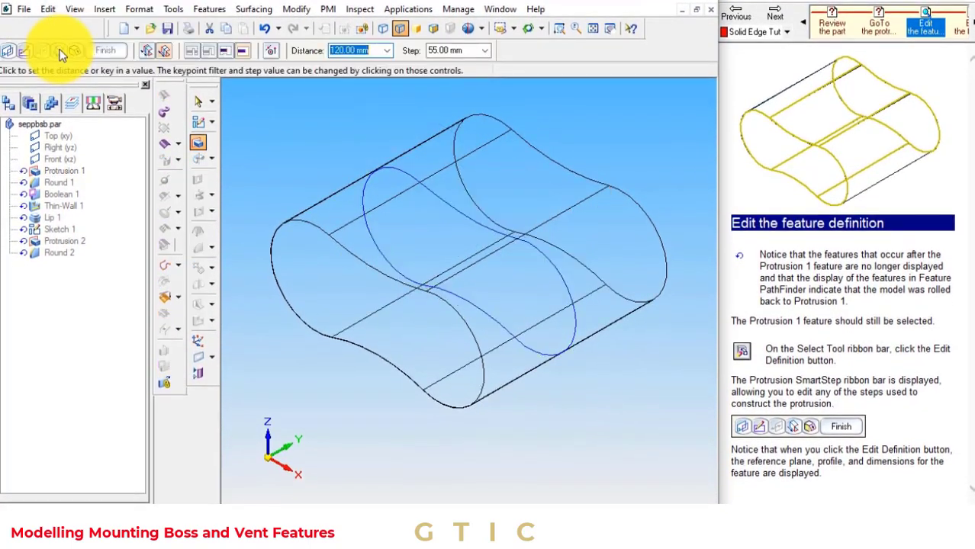
Give Protrusion 1 a non-symmetric extent of 55 mm toward the front side and 65 mm toward the opposite side.
{"action": "left_click", "coordinate": [767, 19]}
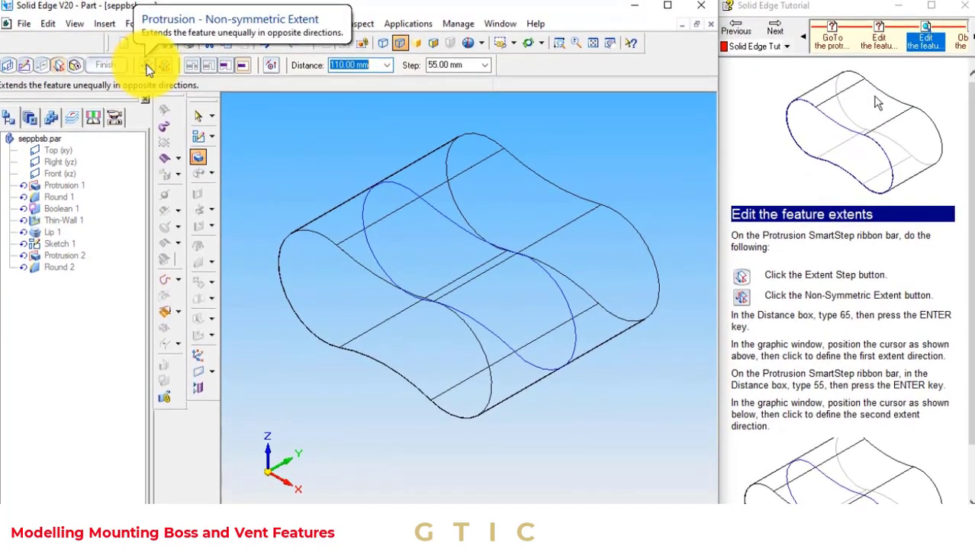
{"action": "left_click", "coordinate": [148, 67]}
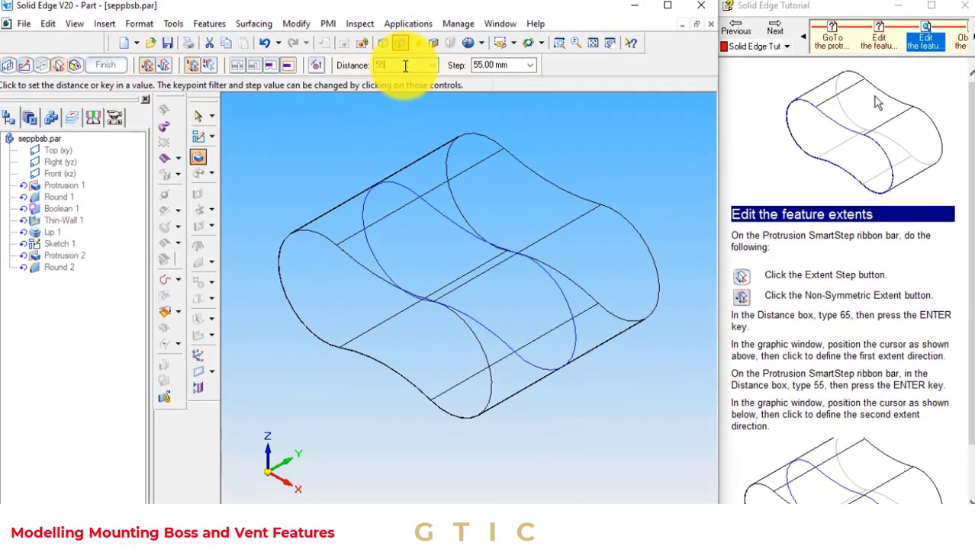
{"action": "key", "text": "Return"}
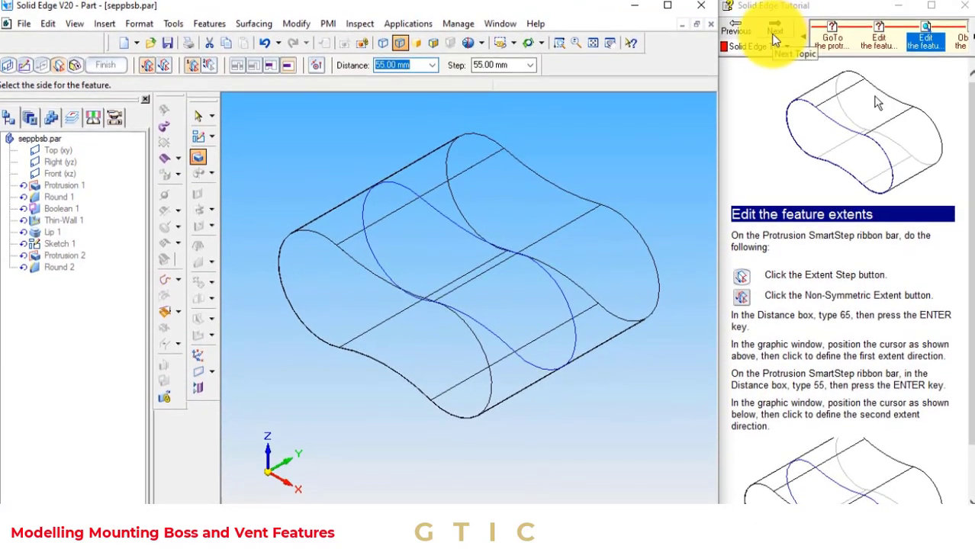
{"action": "left_click", "coordinate": [772, 33]}
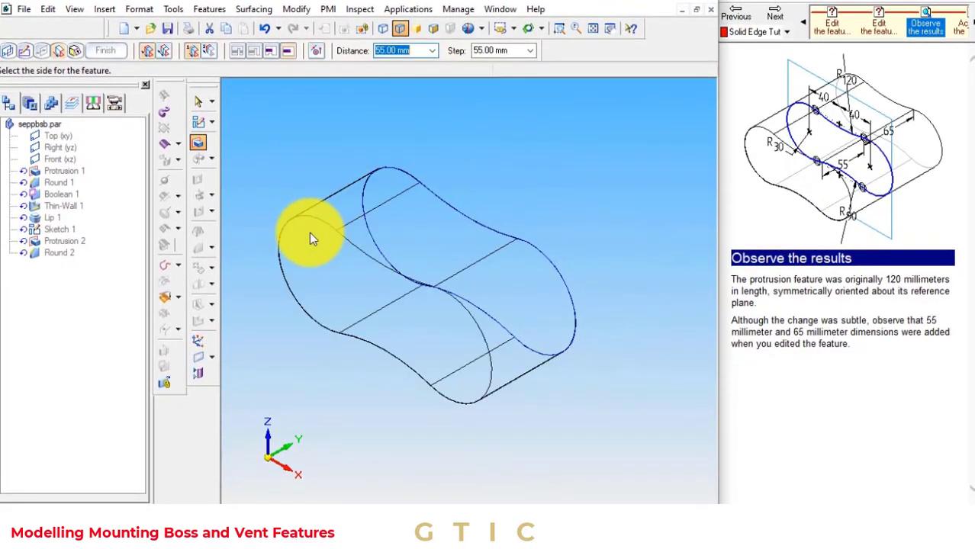
{"action": "left_click", "coordinate": [309, 233]}
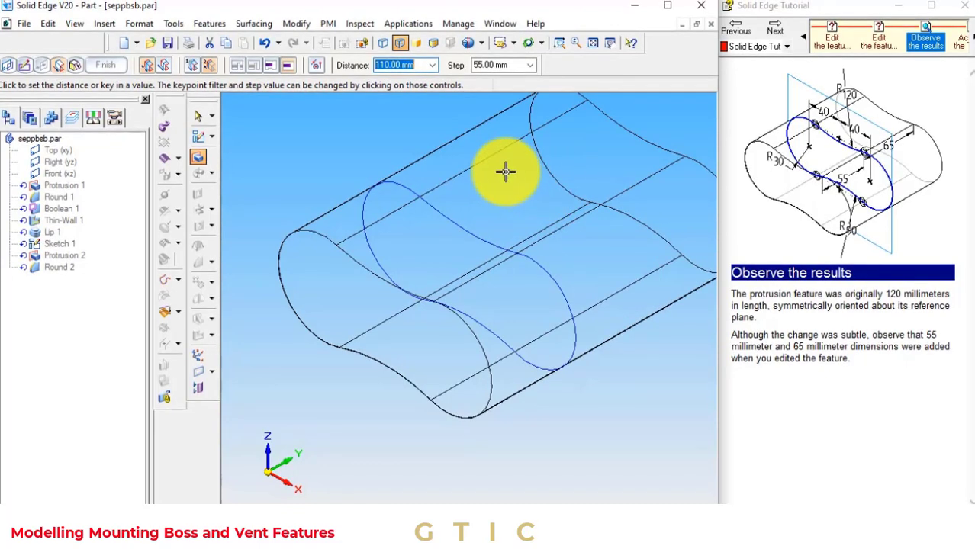
{"action": "type", "text": "65"}
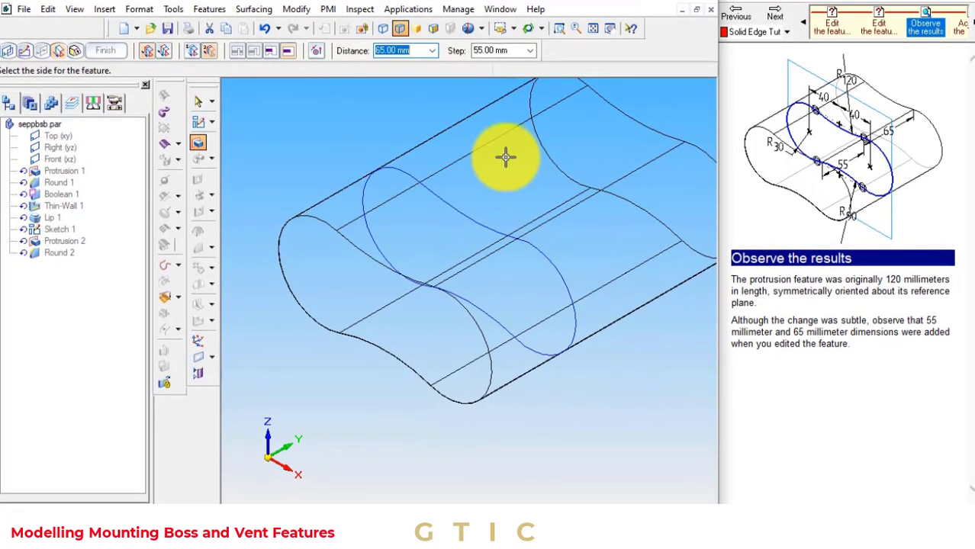
{"action": "left_click", "coordinate": [505, 158]}
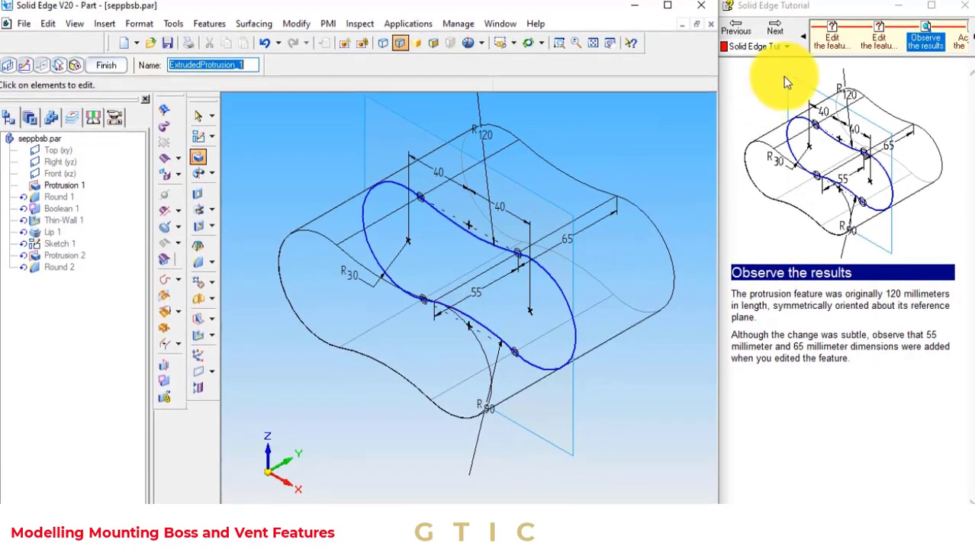
Apply a crown treatment to Protrusion 1 with crown type Radius and a 300 mm radius in both directions.
{"action": "left_click", "coordinate": [776, 29]}
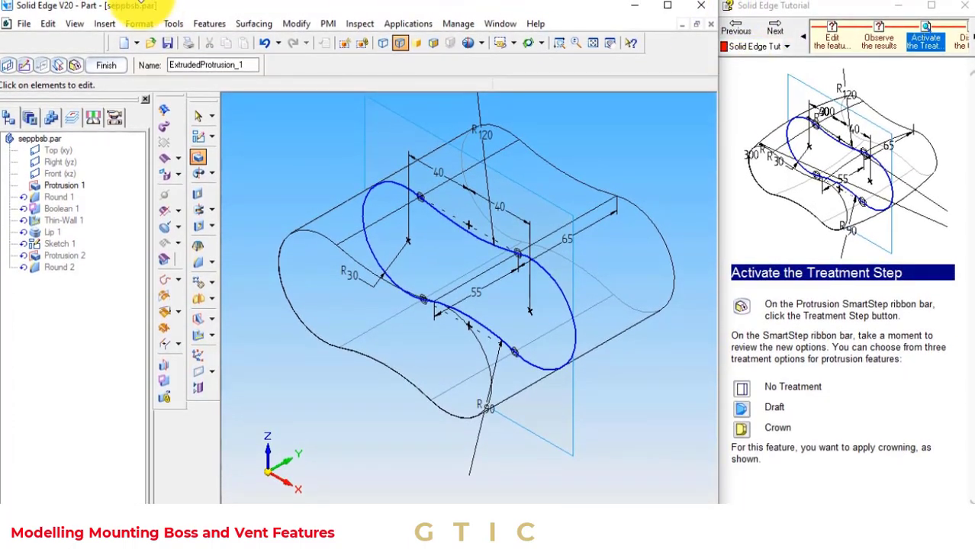
{"action": "left_click", "coordinate": [76, 52]}
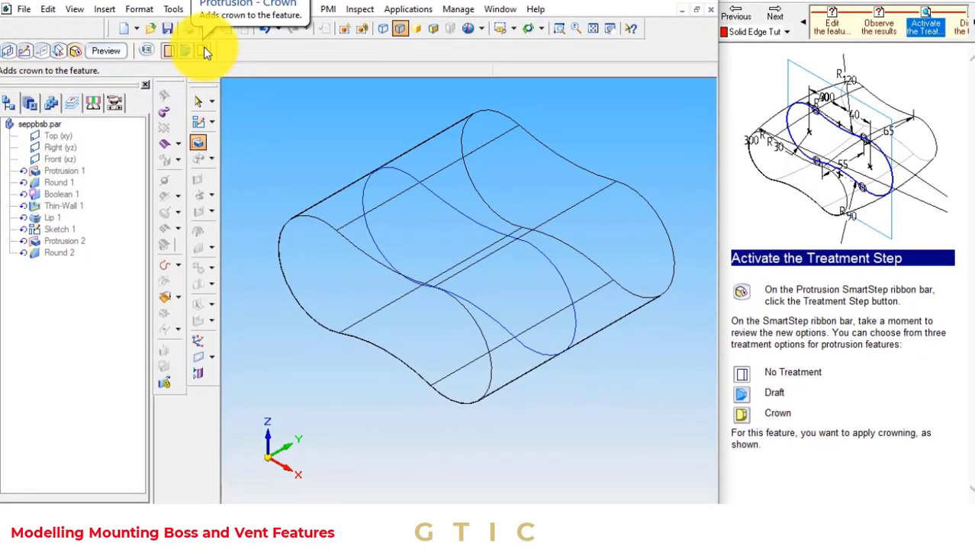
{"action": "left_click", "coordinate": [204, 49]}
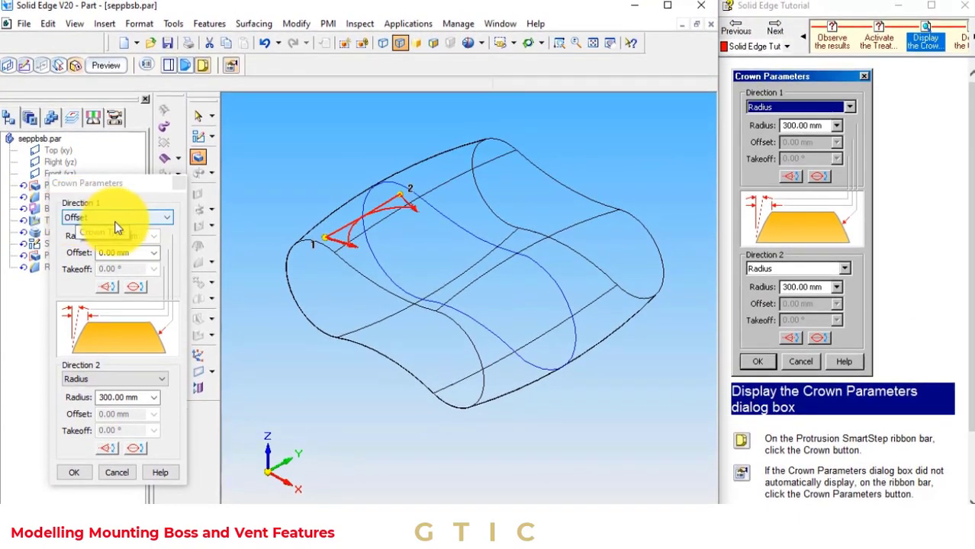
{"action": "left_click", "coordinate": [116, 218]}
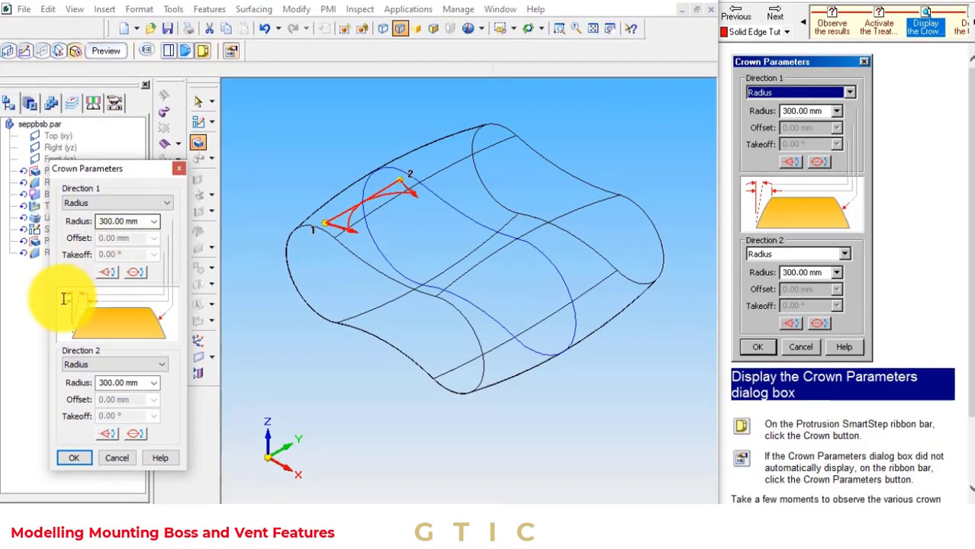
{"action": "left_click", "coordinate": [105, 370]}
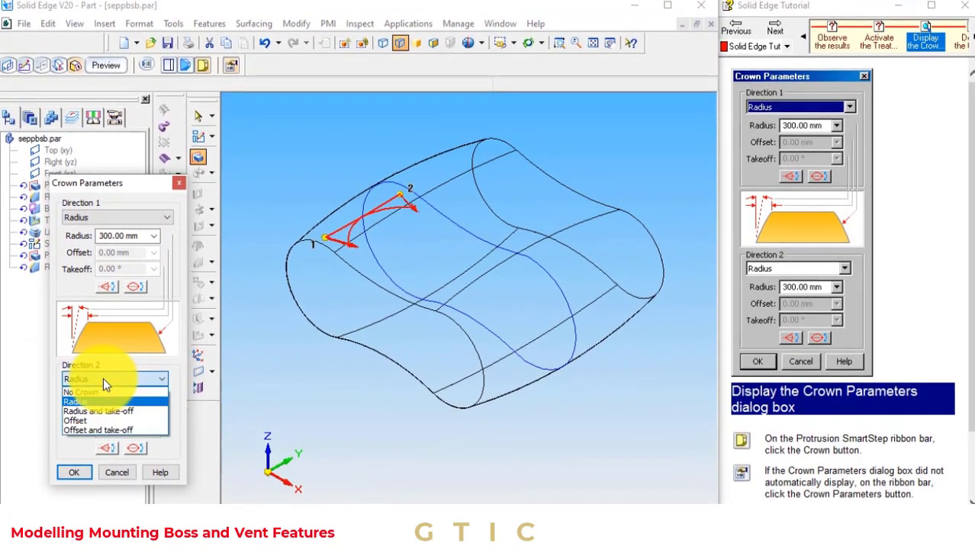
{"action": "left_click", "coordinate": [113, 399]}
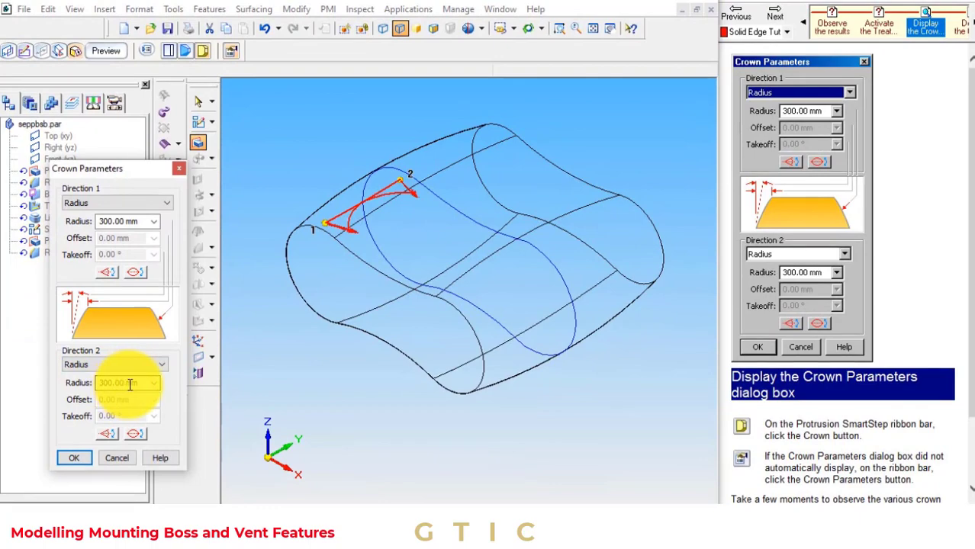
{"action": "scroll", "coordinate": [809, 363], "scroll_direction": "down", "scroll_amount": 3}
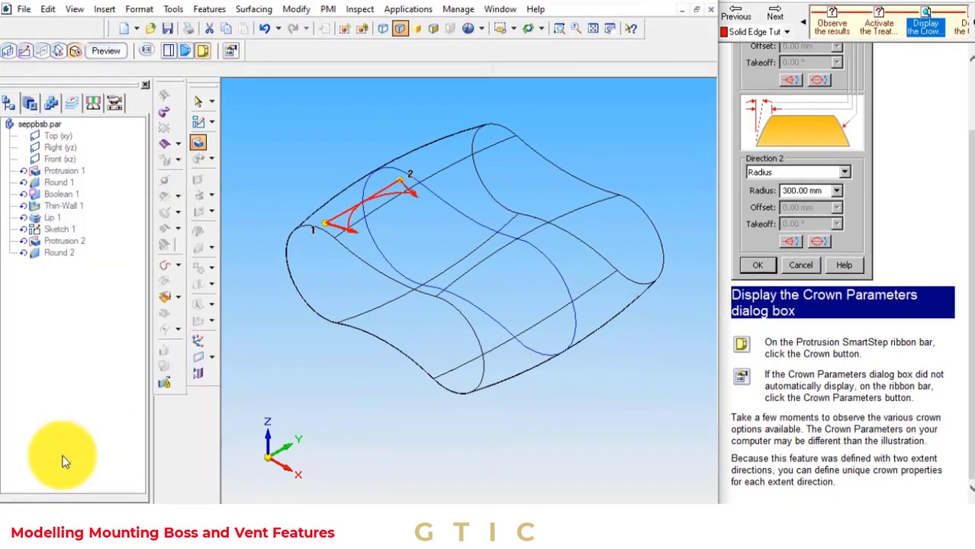
Preview and finish the crowned protrusion, advancing the tutorial to the topic on rolling the model forward.
{"action": "left_click", "coordinate": [773, 32]}
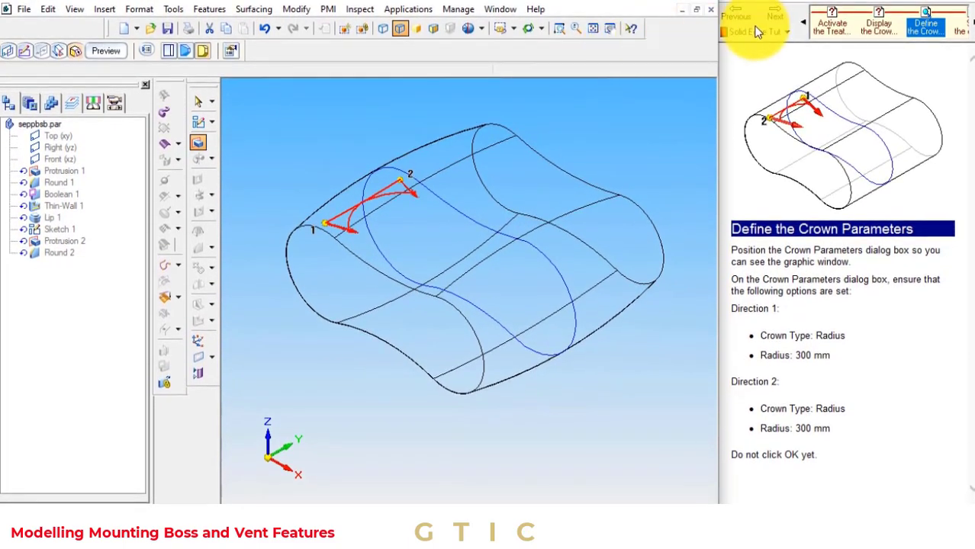
{"action": "left_click", "coordinate": [773, 15]}
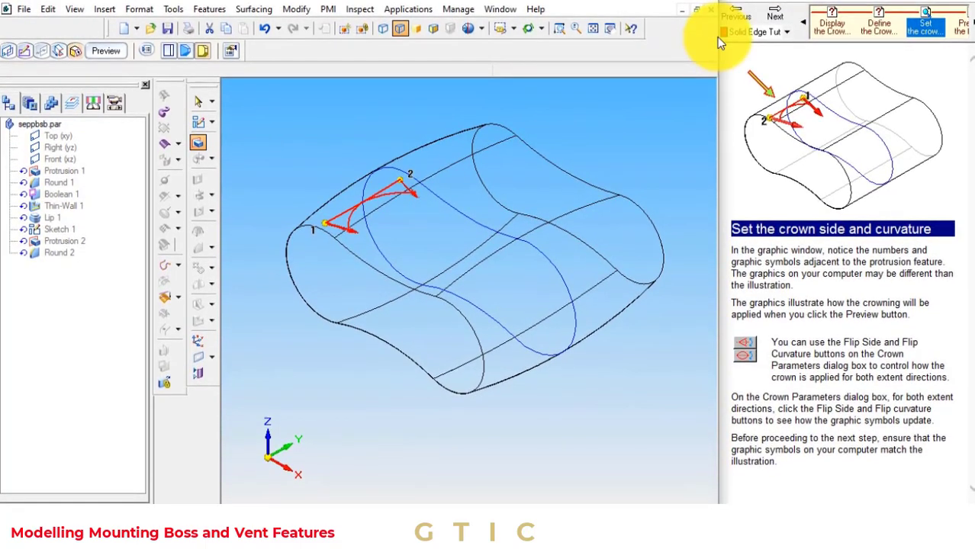
{"action": "left_click", "coordinate": [774, 29]}
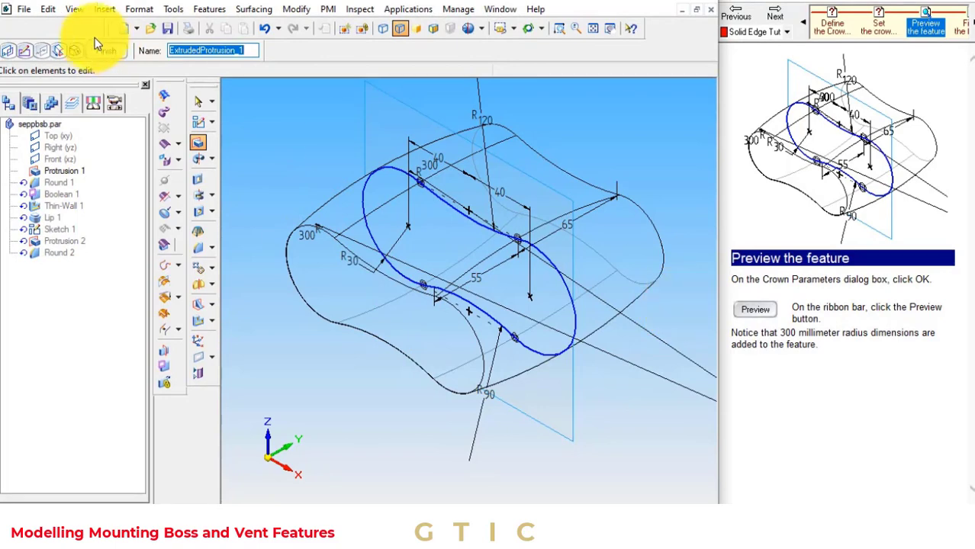
{"action": "left_click", "coordinate": [107, 51]}
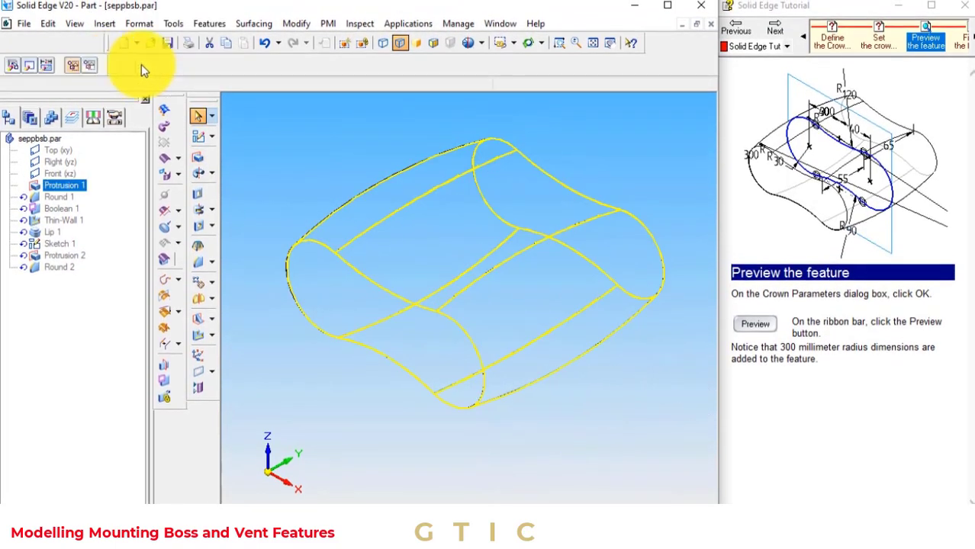
{"action": "left_click", "coordinate": [774, 34]}
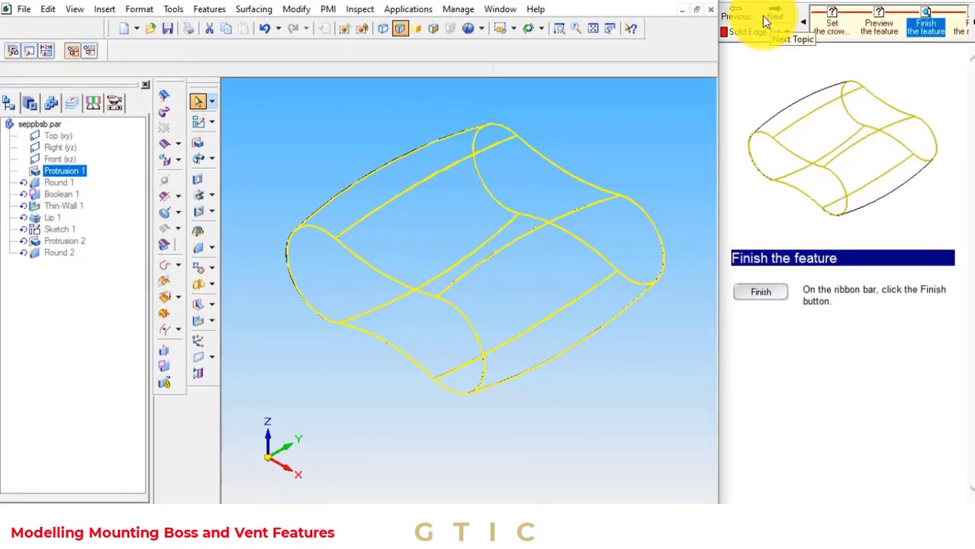
{"action": "left_click", "coordinate": [766, 21]}
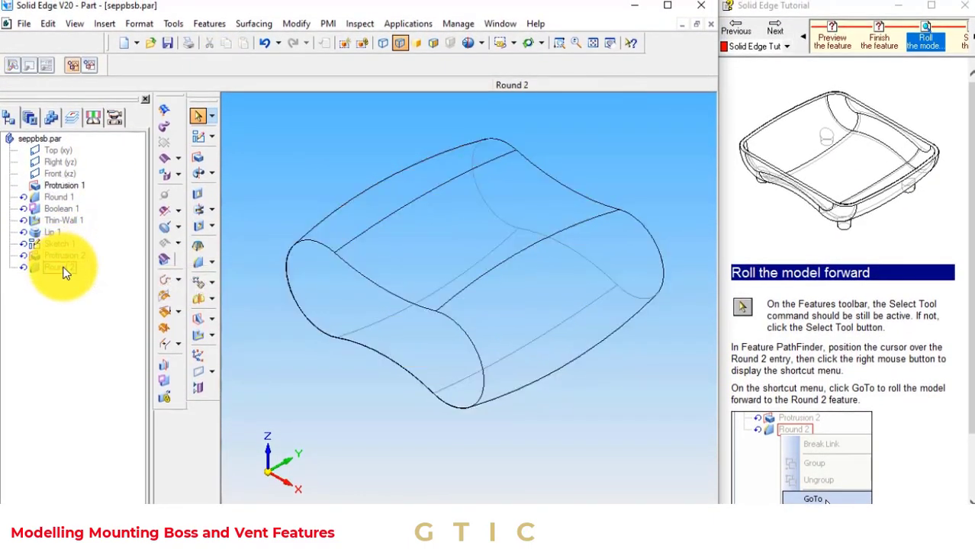
Roll the model forward to the Round 2 feature, advance the tutorial to its saving topic, and save the file.
{"action": "right_click", "coordinate": [65, 271]}
{"action": "left_click", "coordinate": [98, 335]}
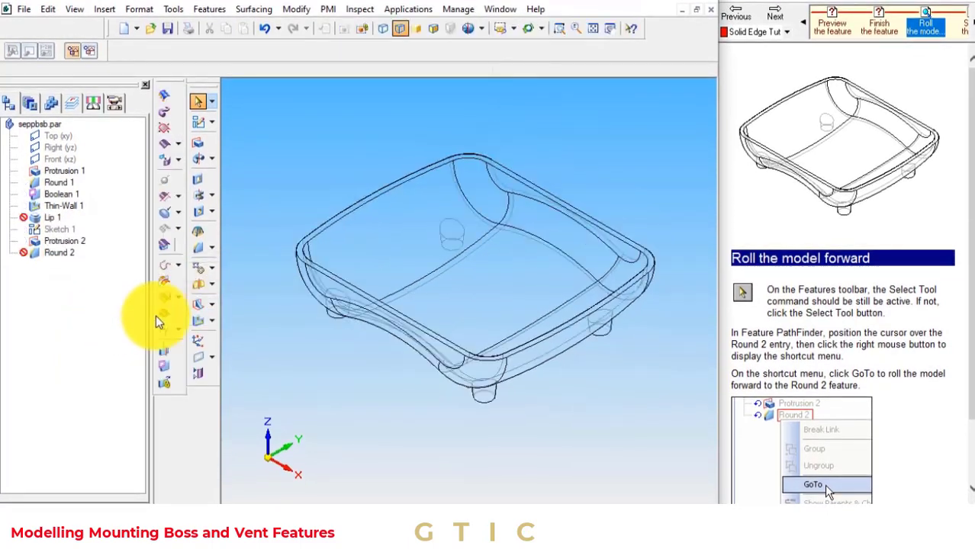
{"action": "scroll", "coordinate": [840, 286], "scroll_direction": "down", "scroll_amount": 2}
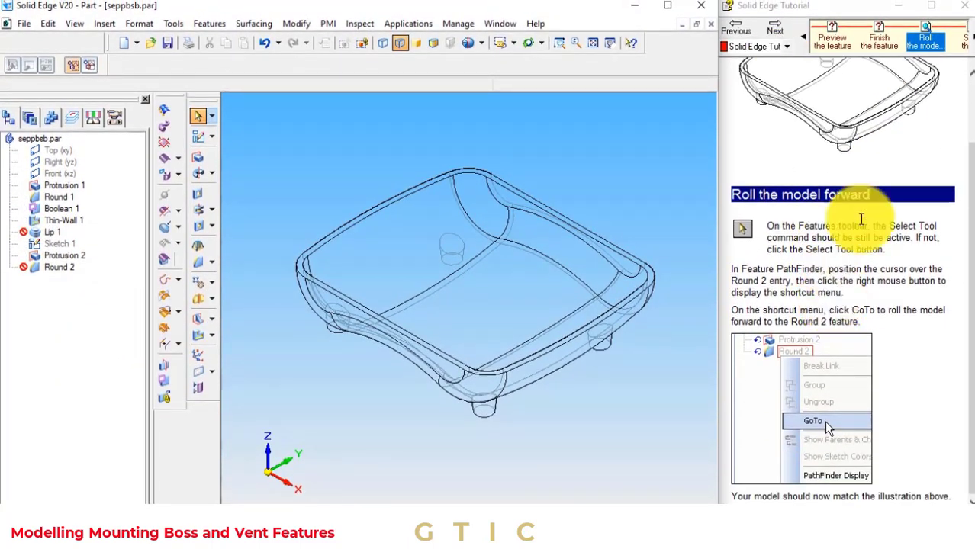
{"action": "left_click", "coordinate": [777, 31]}
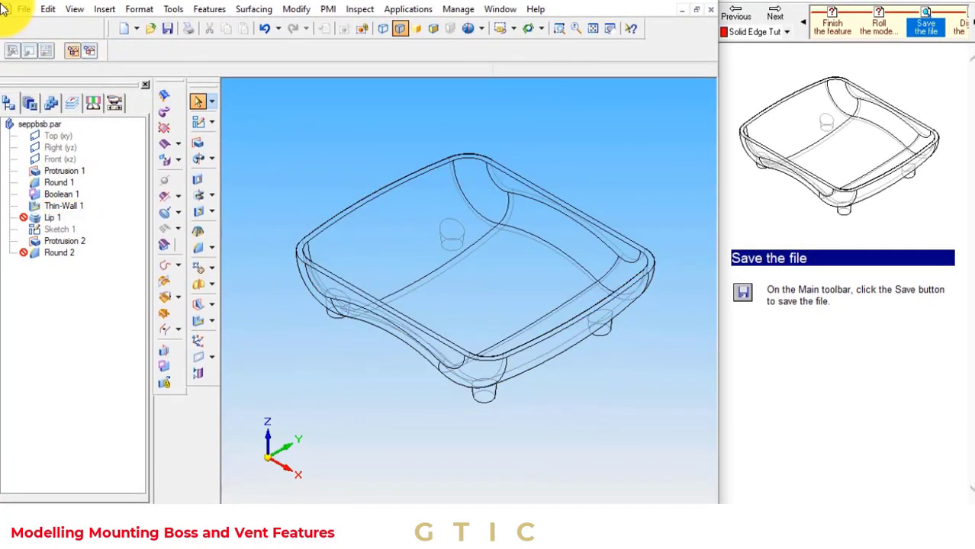
{"action": "left_click", "coordinate": [22, 11]}
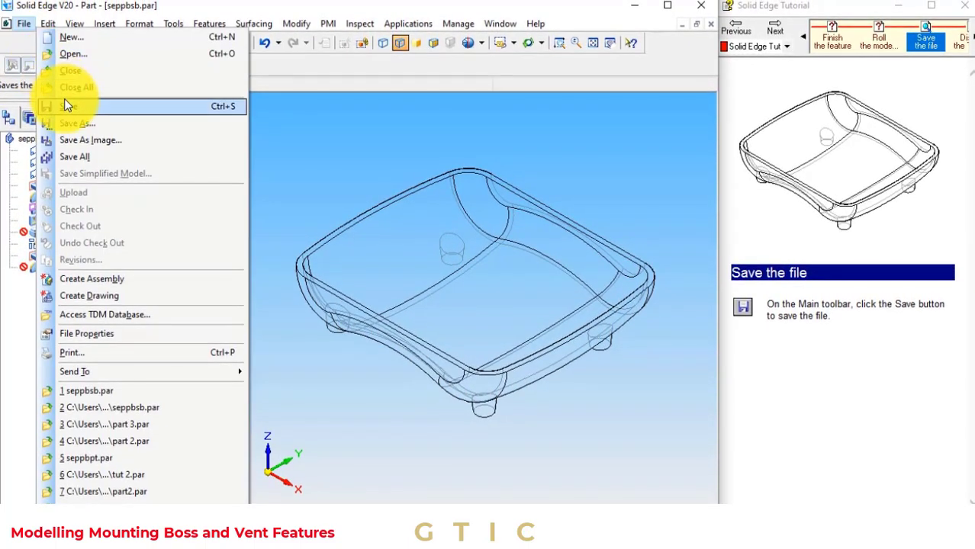
{"action": "left_click", "coordinate": [65, 105]}
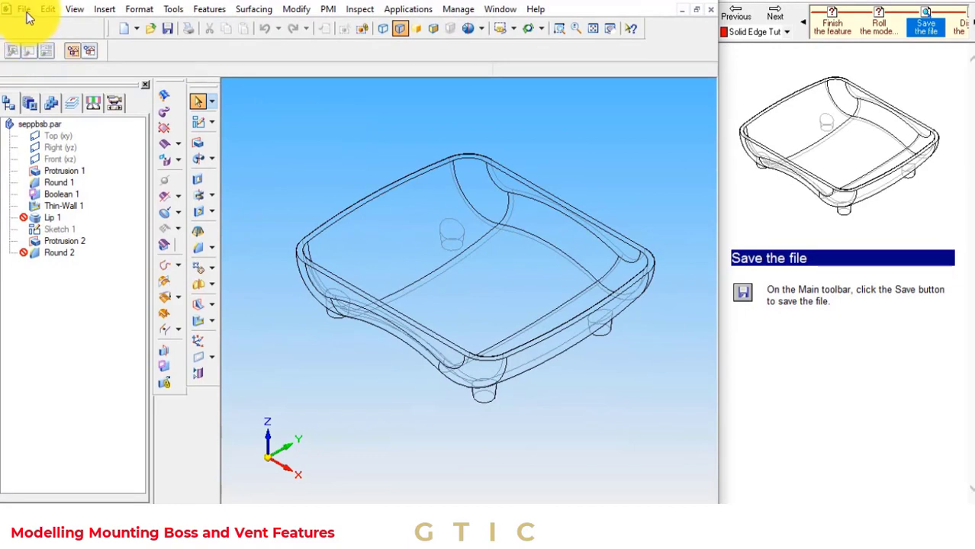
Save a copy of the part as part 3.par in the solid edge toutoutrials folder on the Desktop.
{"action": "left_click", "coordinate": [23, 10]}
{"action": "left_click", "coordinate": [66, 121]}
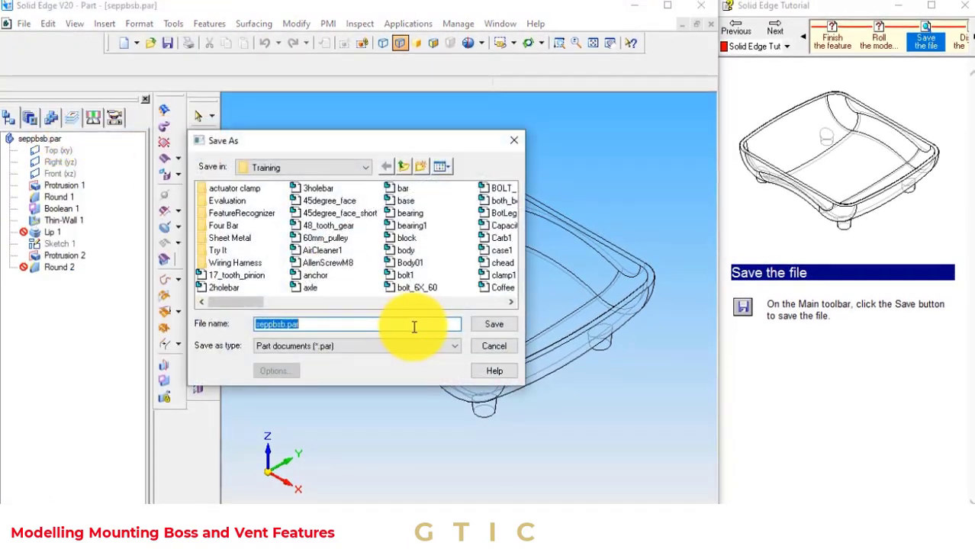
{"action": "left_click", "coordinate": [321, 171]}
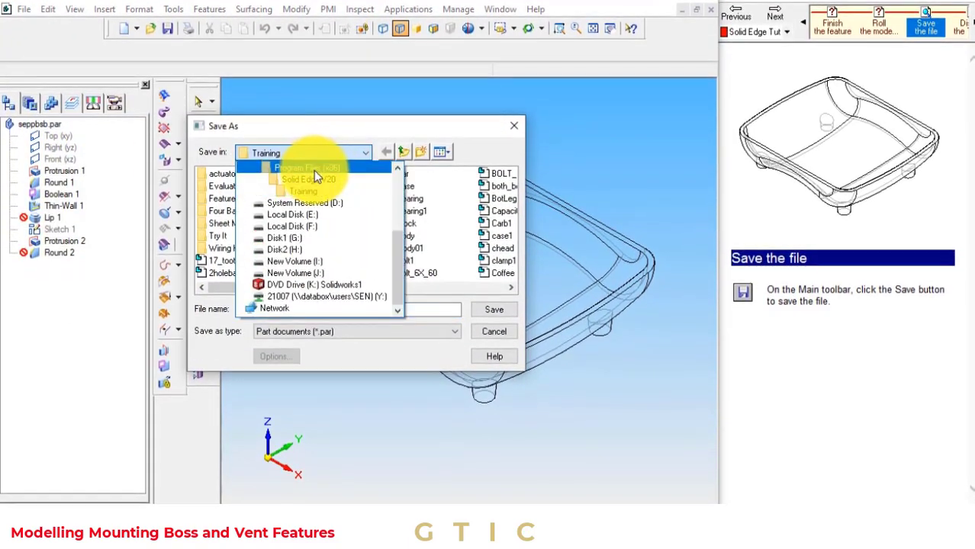
{"action": "scroll", "coordinate": [314, 183], "scroll_direction": "up", "scroll_amount": 4}
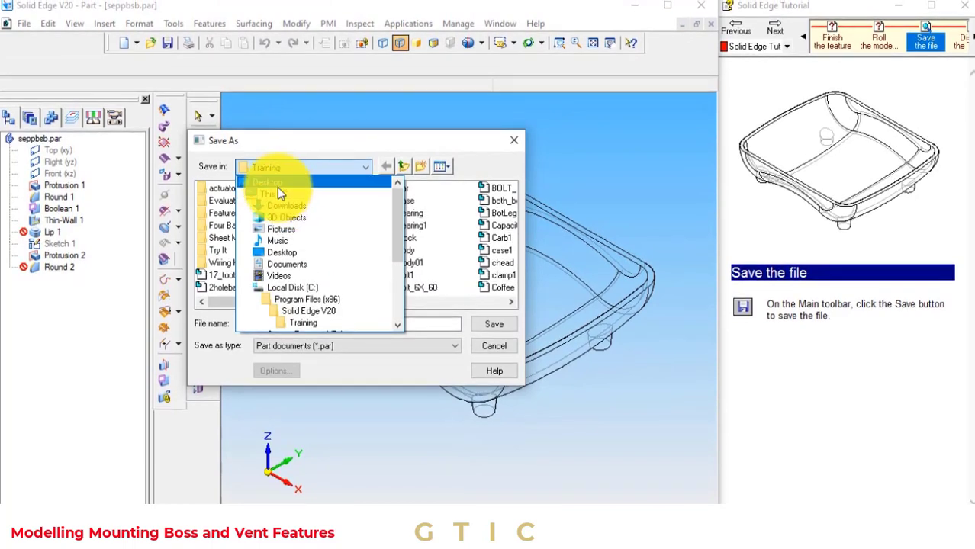
{"action": "left_click", "coordinate": [277, 185]}
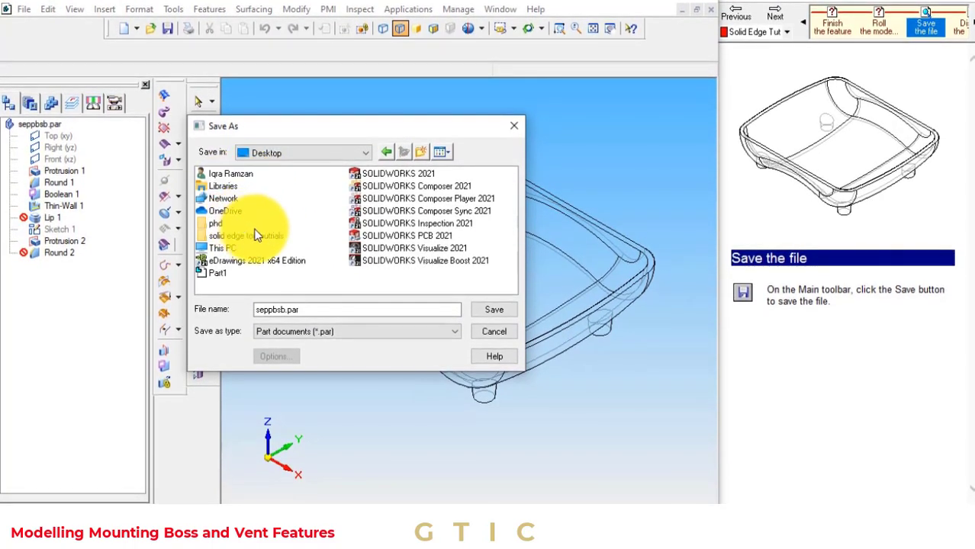
{"action": "double_click", "coordinate": [244, 237]}
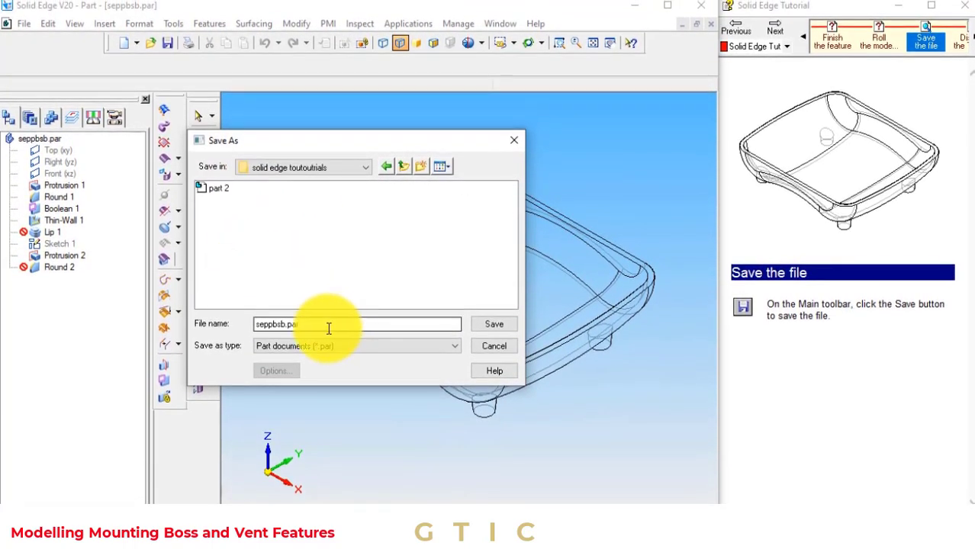
{"action": "double_click", "coordinate": [276, 325]}
{"action": "type", "text": "p"}
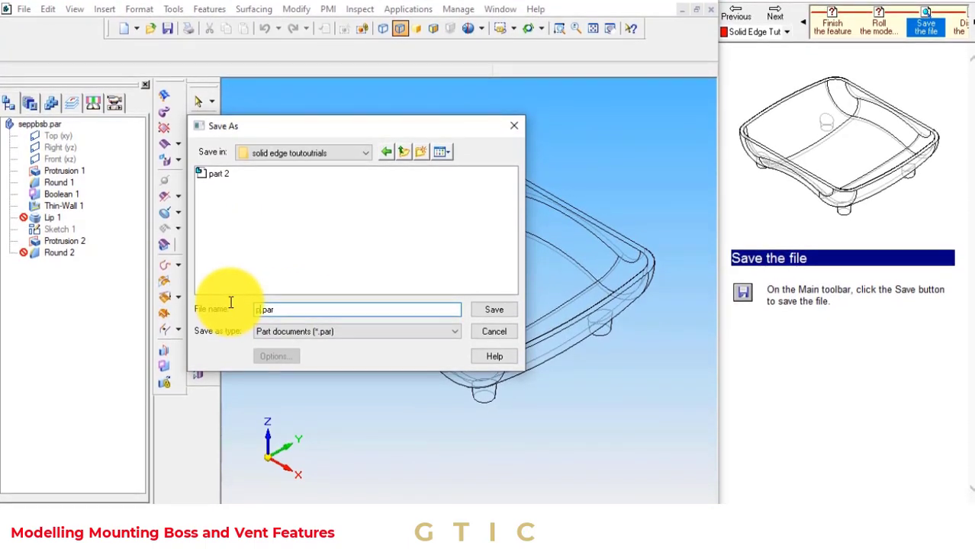
{"action": "type", "text": "art 3"}
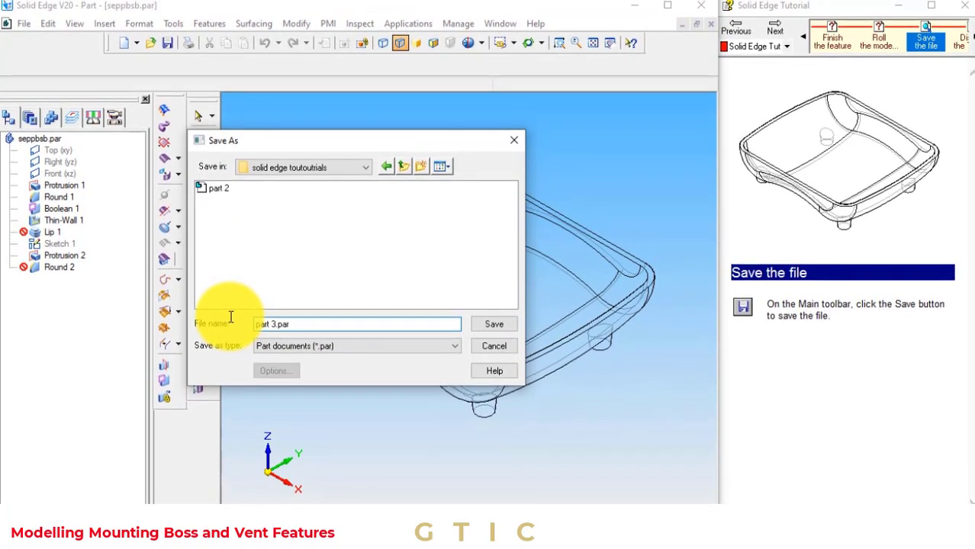
{"action": "key", "text": "Return"}
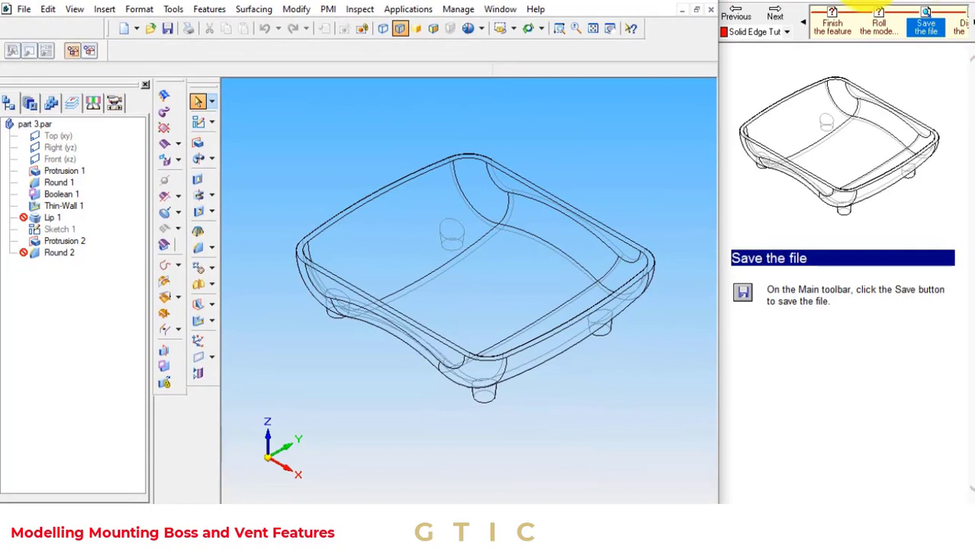
Advance the tutorial to the reference plane topic and show the Top (xy) reference plane in the model.
{"action": "left_click", "coordinate": [786, 17]}
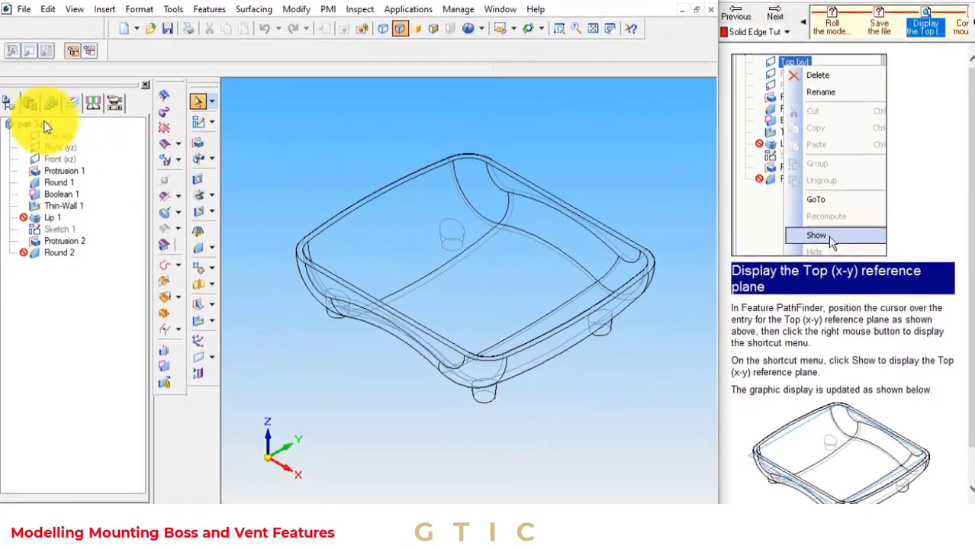
{"action": "right_click", "coordinate": [57, 135]}
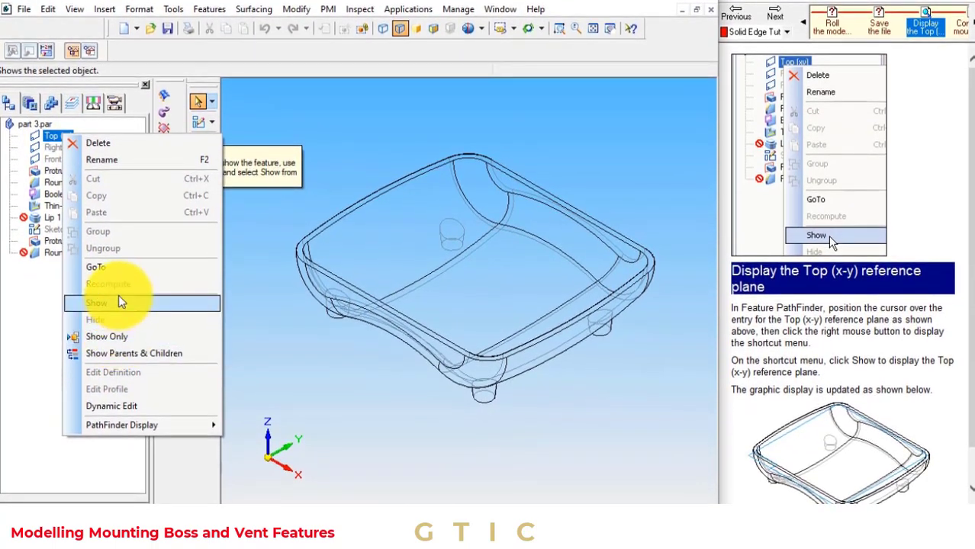
{"action": "left_click", "coordinate": [118, 302]}
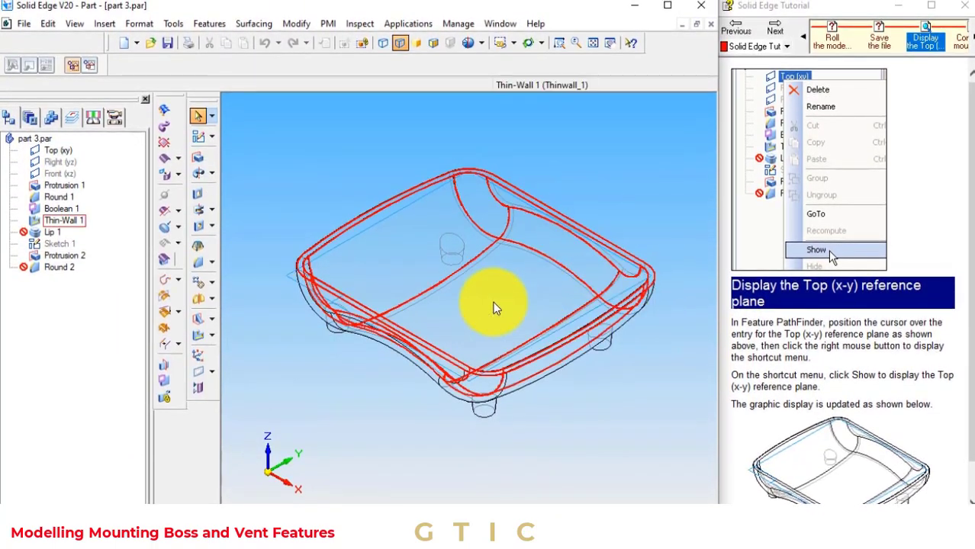
Following the tutorial, start a mounting boss and define its profile plane parallel to the Top (xy) plane at a distance of 12 mm.
{"action": "left_click", "coordinate": [774, 21]}
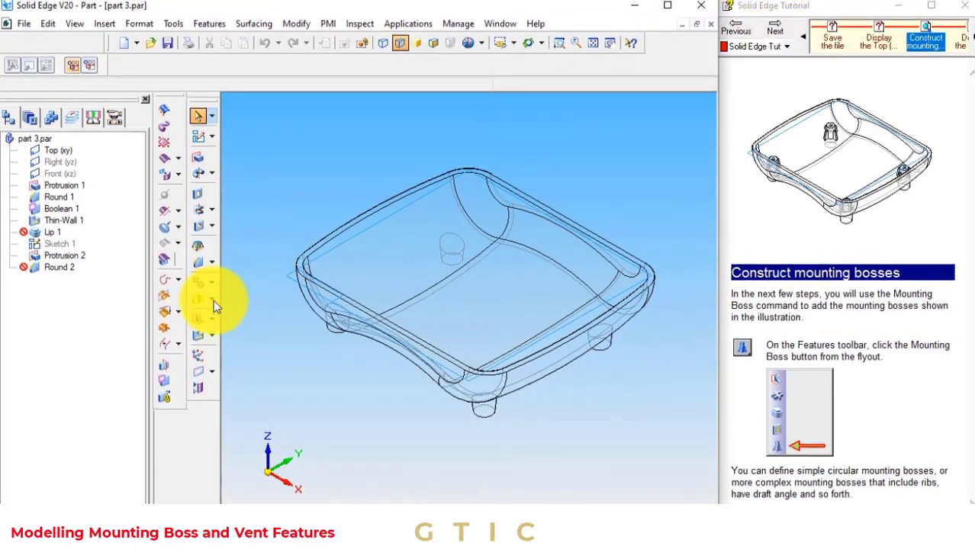
{"action": "left_click", "coordinate": [213, 322]}
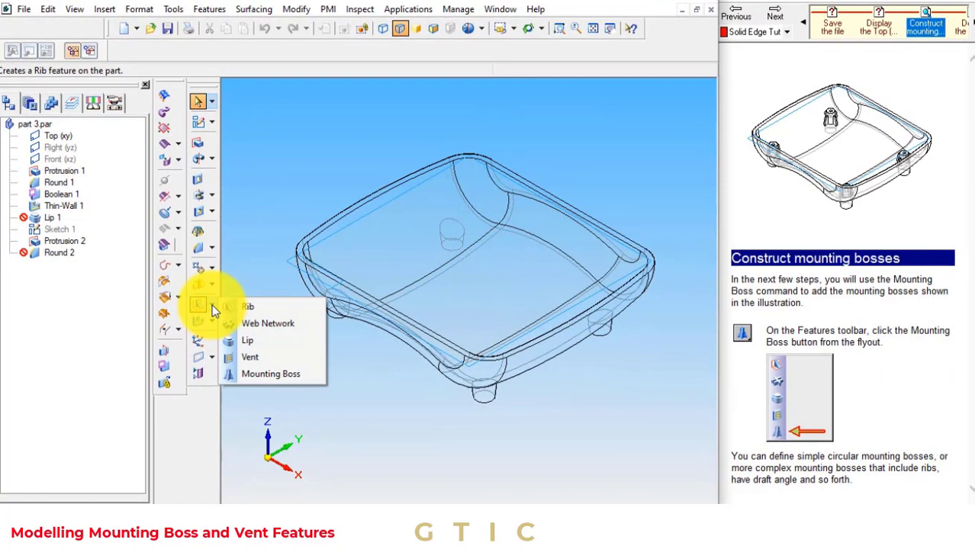
{"action": "left_click", "coordinate": [261, 377]}
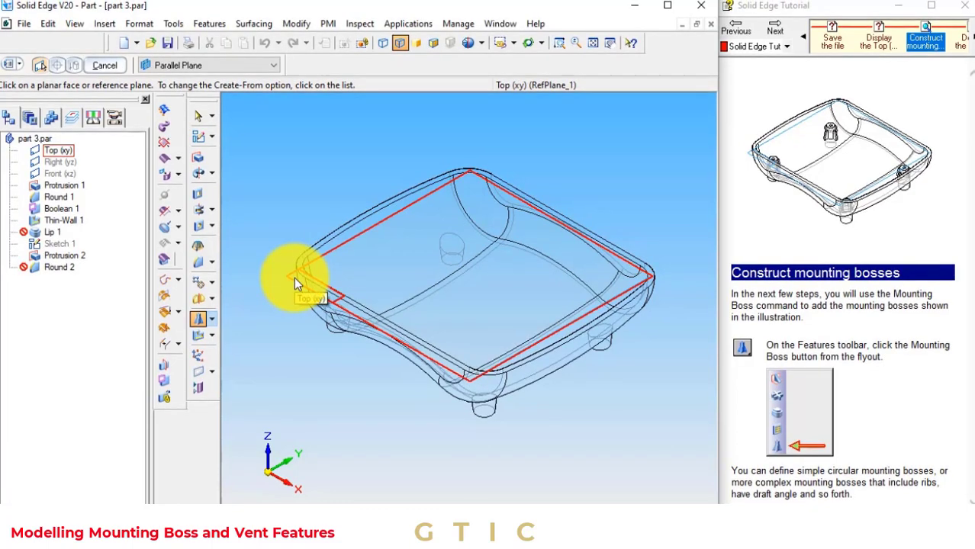
{"action": "left_click", "coordinate": [775, 34]}
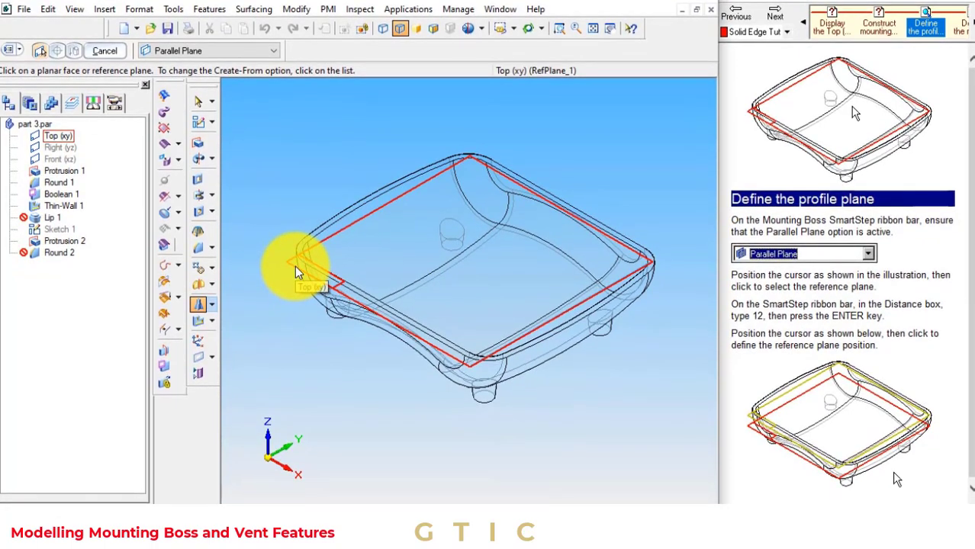
{"action": "left_click", "coordinate": [298, 273]}
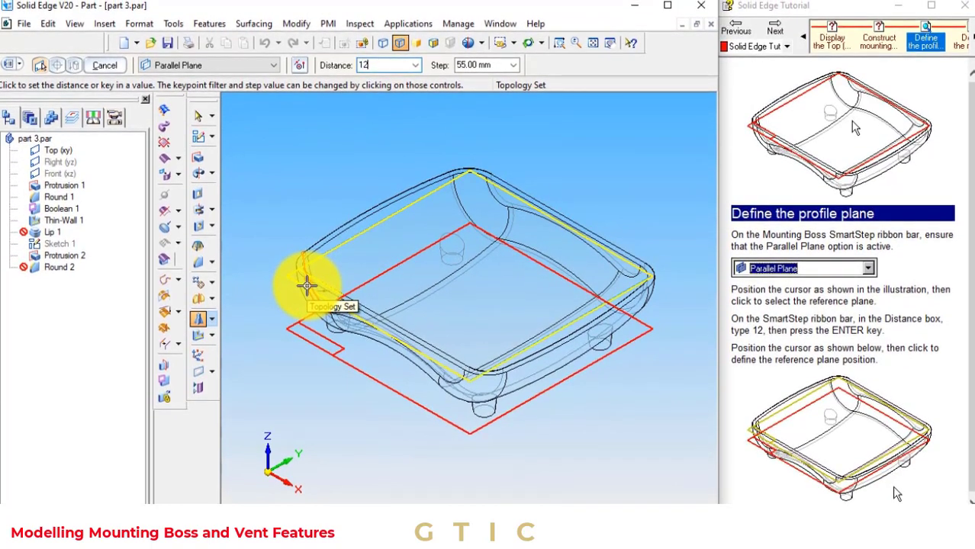
{"action": "type", "text": "12"}
{"action": "key", "text": "Return"}
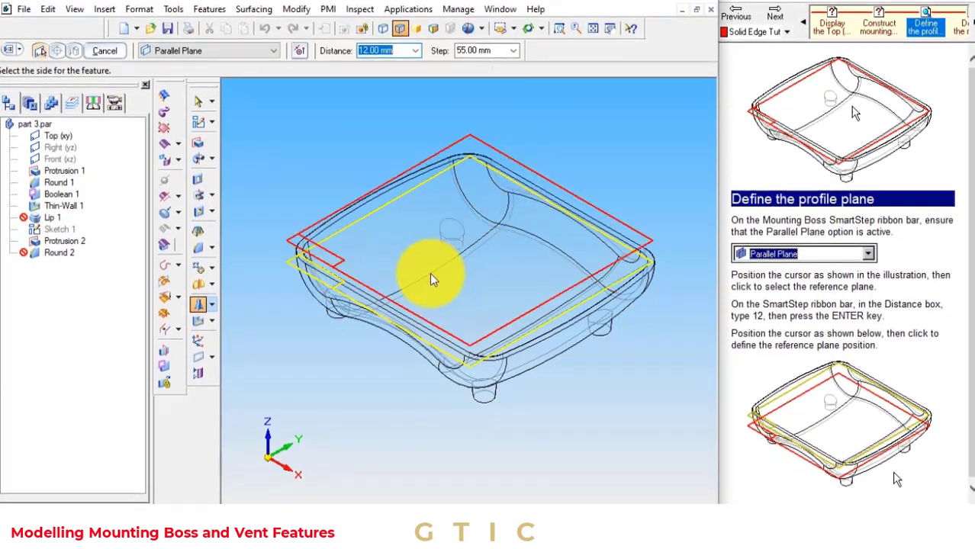
{"action": "left_click", "coordinate": [375, 320]}
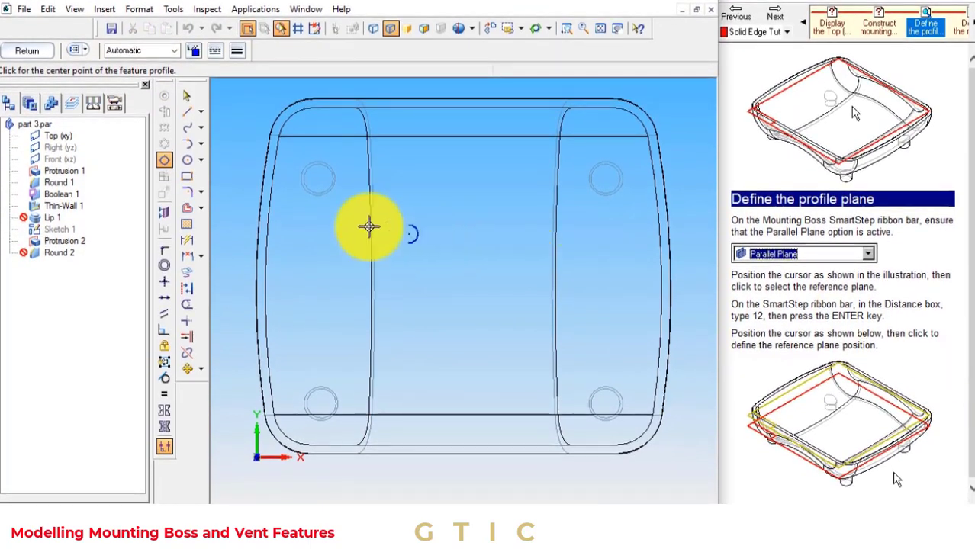
In the mounting boss options, set the boss diameter to 8 mm and add a mounting hole 3 mm in diameter and 6 mm deep.
{"action": "left_click", "coordinate": [76, 66]}
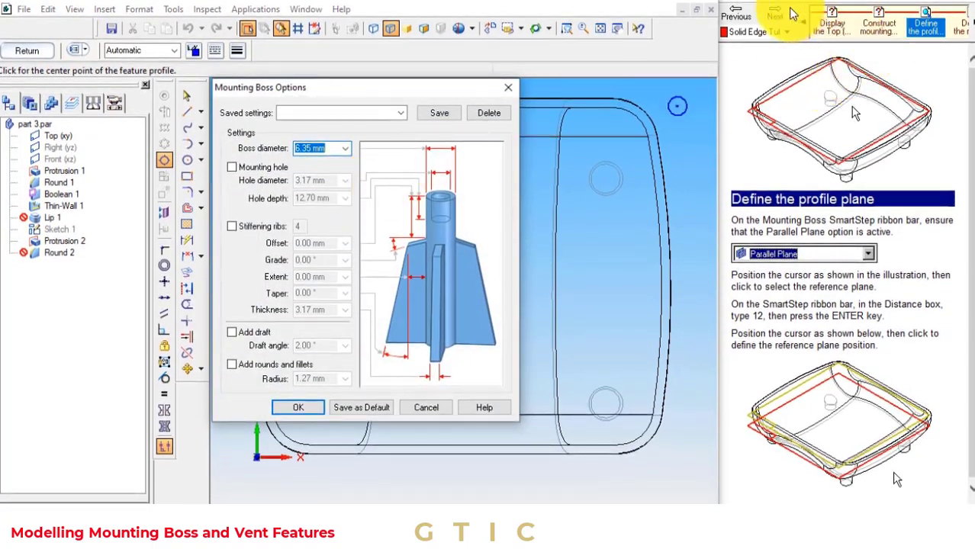
{"action": "left_click", "coordinate": [773, 15]}
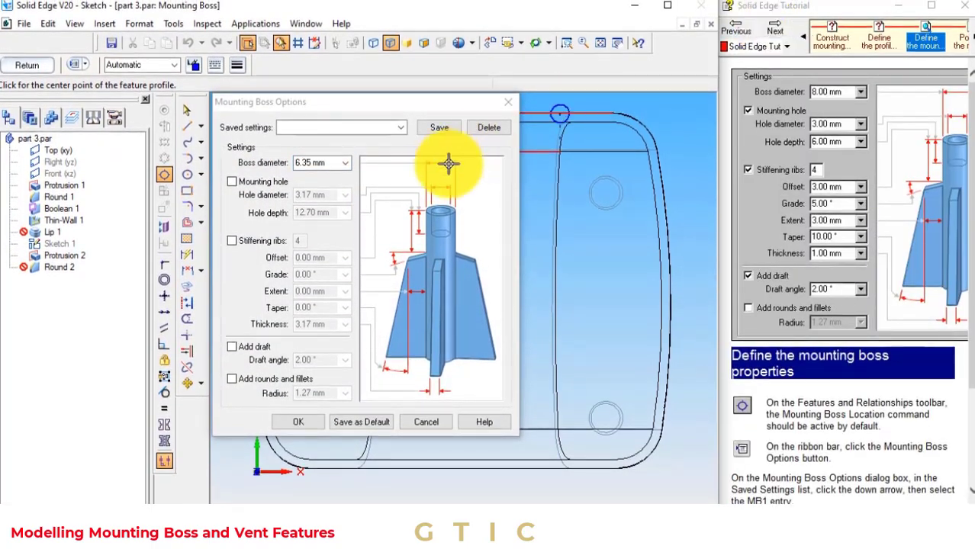
{"action": "left_click", "coordinate": [343, 165]}
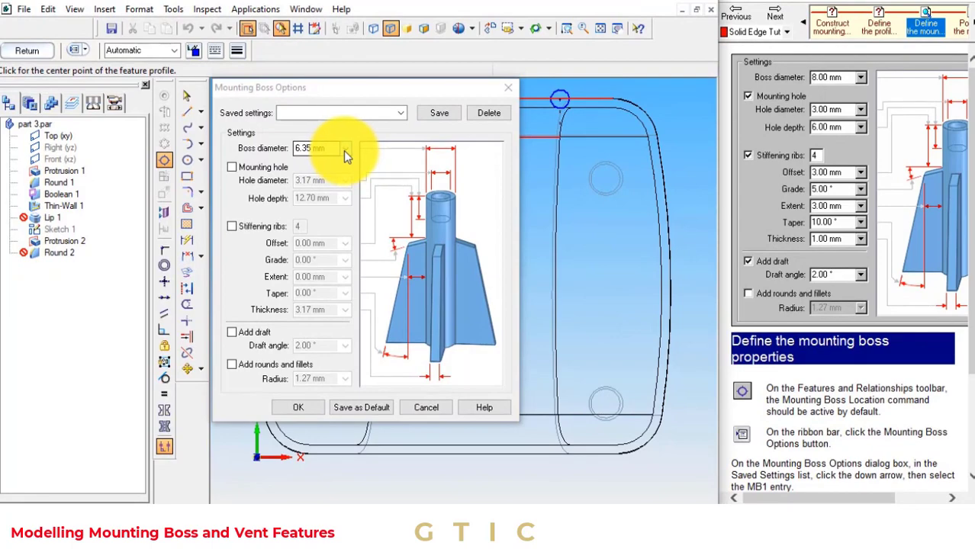
{"action": "left_click", "coordinate": [345, 149]}
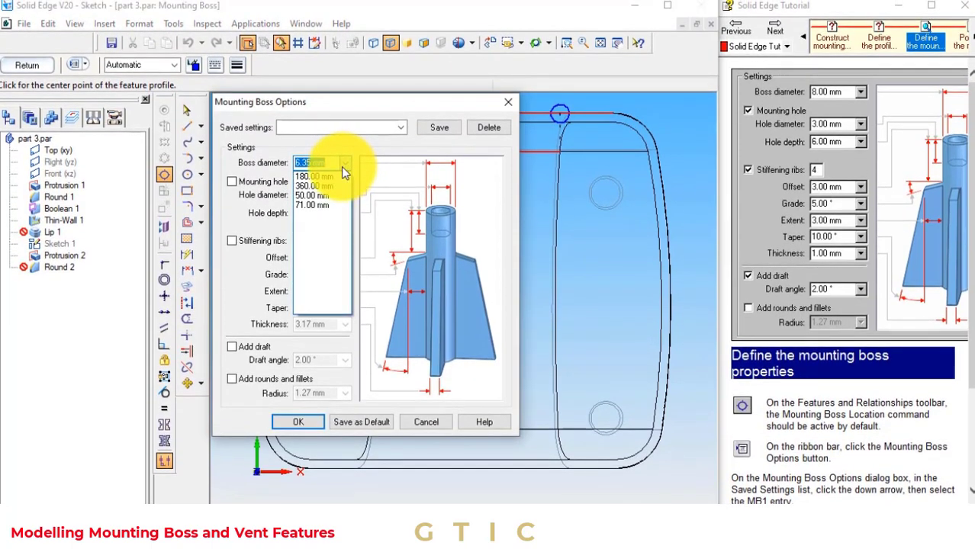
{"action": "type", "text": "8"}
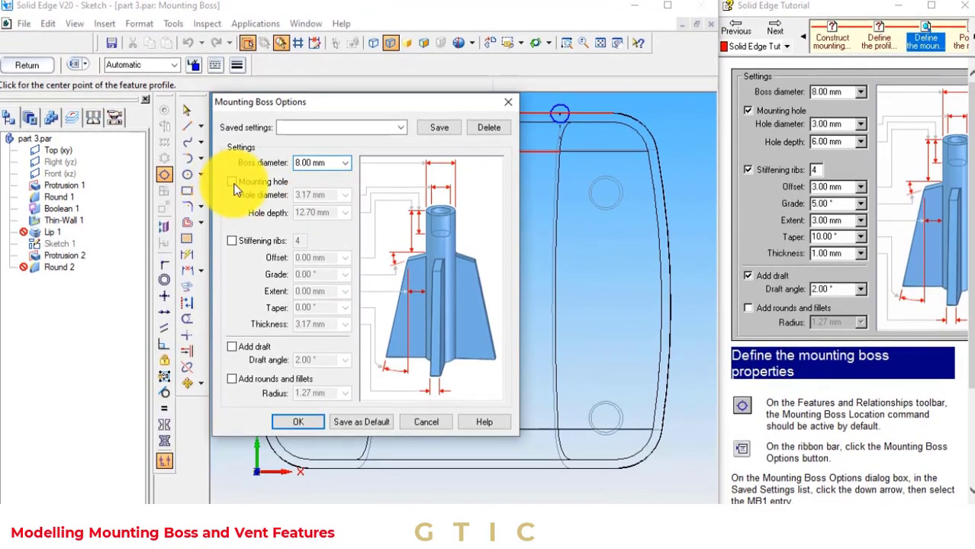
{"action": "left_click", "coordinate": [231, 182]}
{"action": "left_click", "coordinate": [330, 196]}
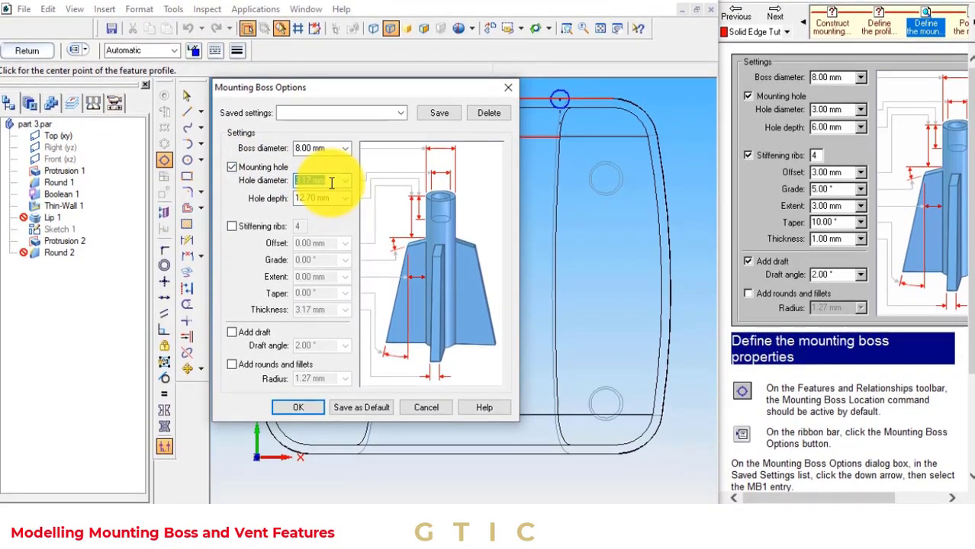
{"action": "type", "text": "3"}
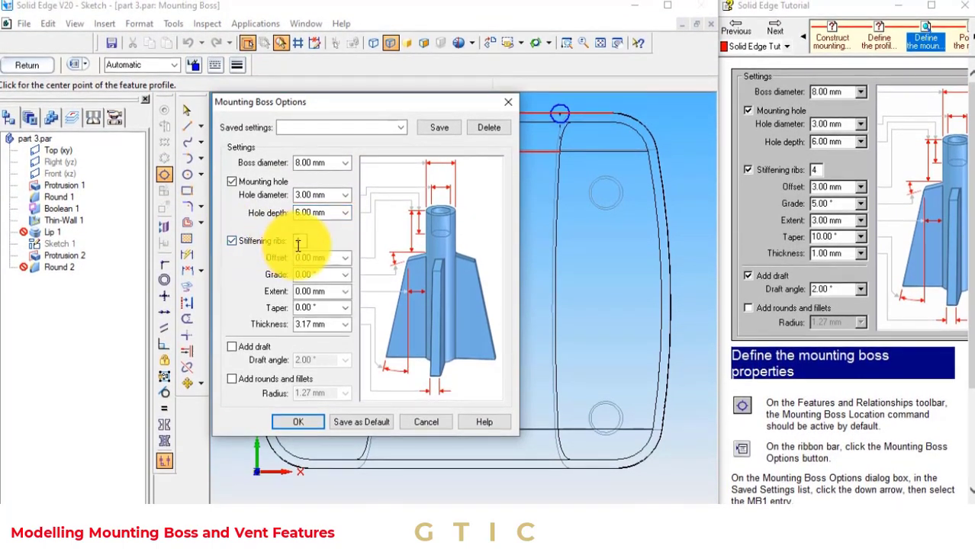
Set 4 stiffening ribs with 3 mm offset, 5° grade, 3 mm extent, 10° taper and 1 mm thickness for the mounting boss.
{"action": "type", "text": "4"}
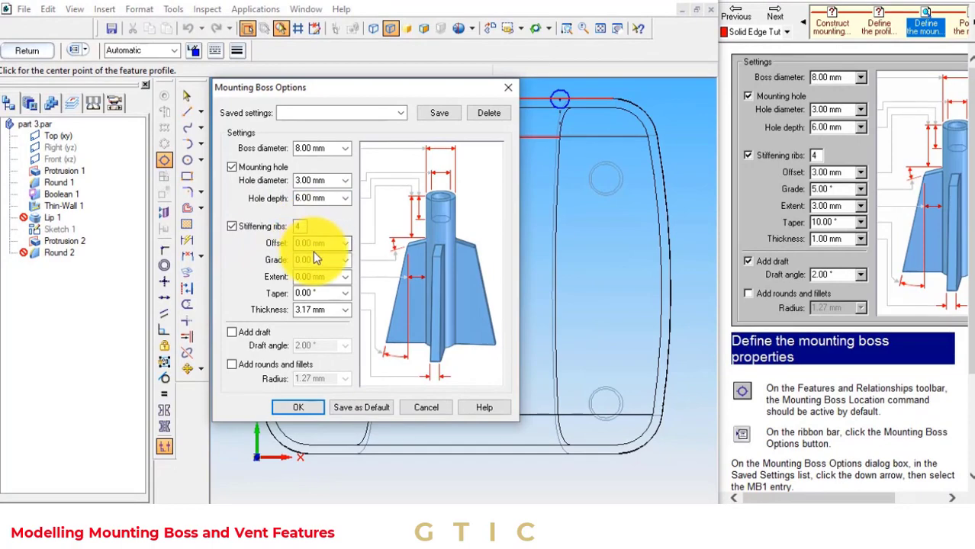
{"action": "left_click", "coordinate": [319, 246]}
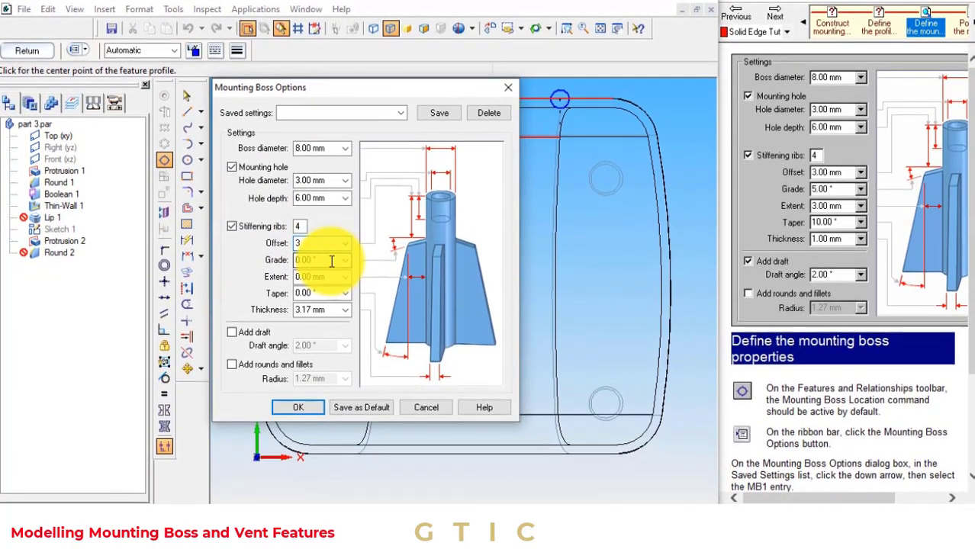
{"action": "left_click", "coordinate": [331, 261]}
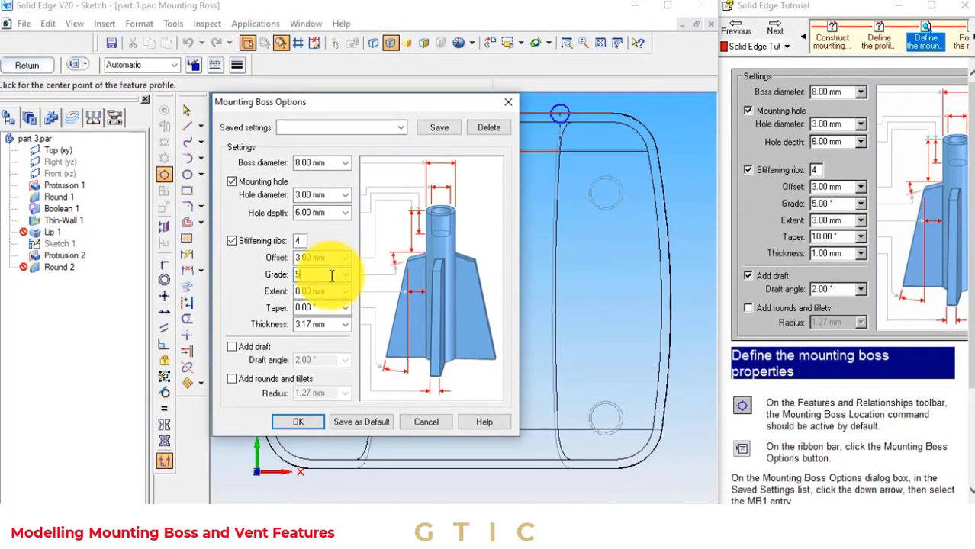
{"action": "left_click", "coordinate": [334, 277]}
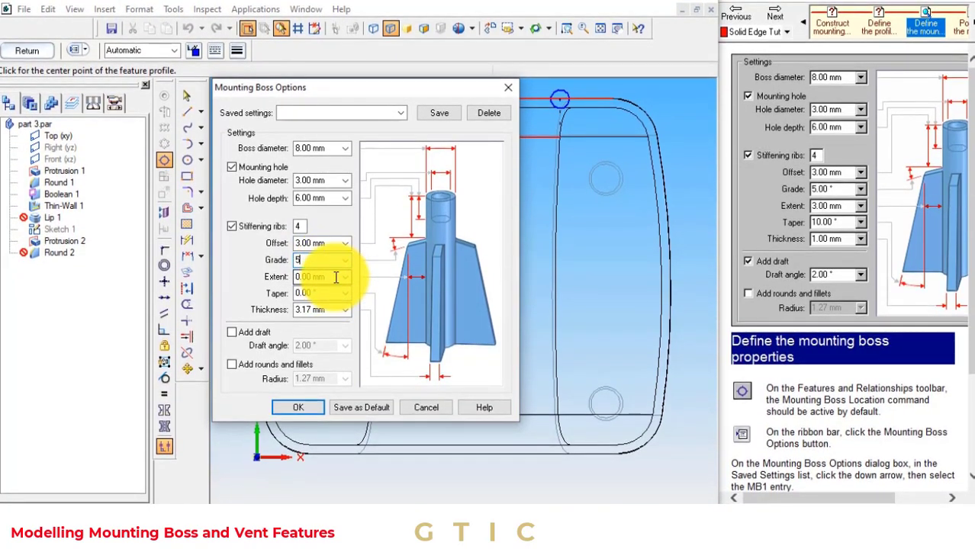
{"action": "type", "text": "3"}
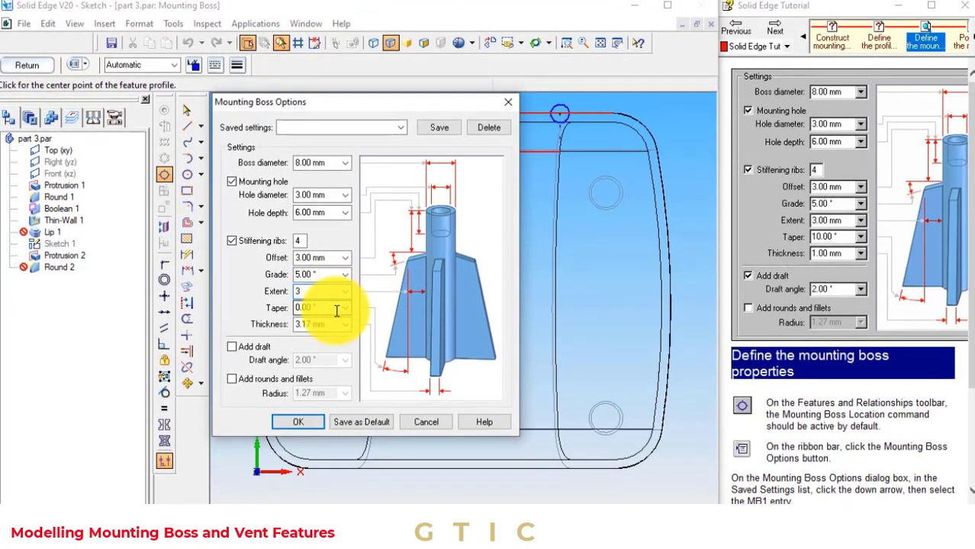
{"action": "left_click", "coordinate": [336, 309]}
{"action": "type", "text": "1"}
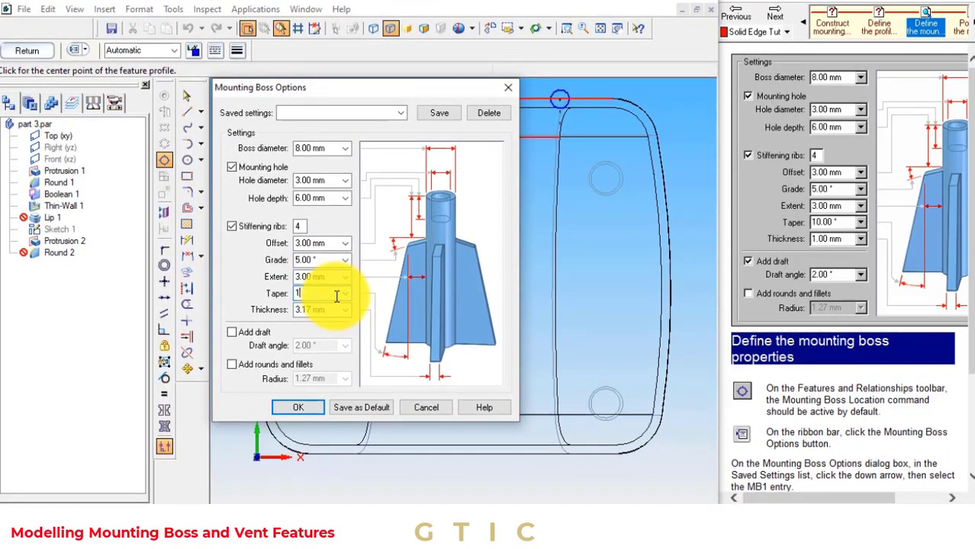
{"action": "type", "text": "0"}
{"action": "left_click", "coordinate": [329, 314]}
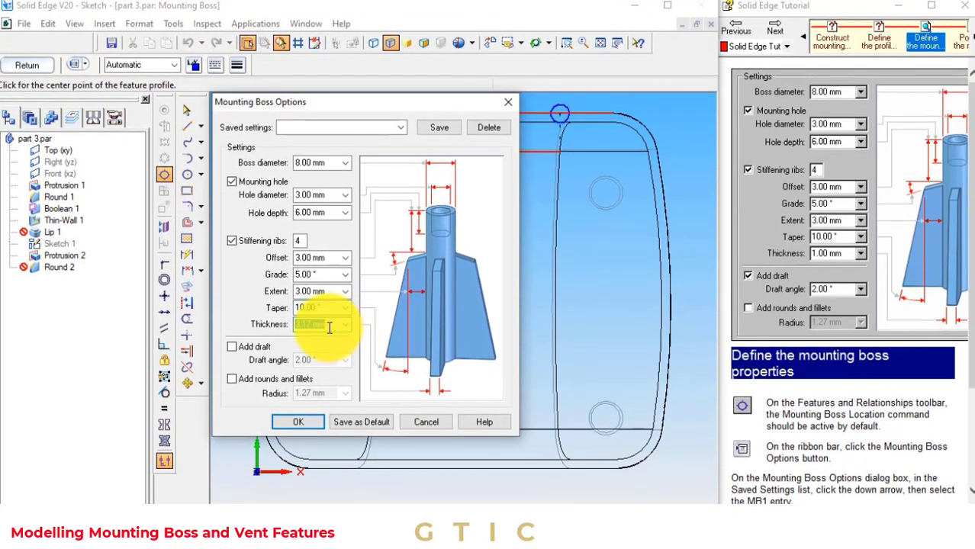
{"action": "type", "text": "1"}
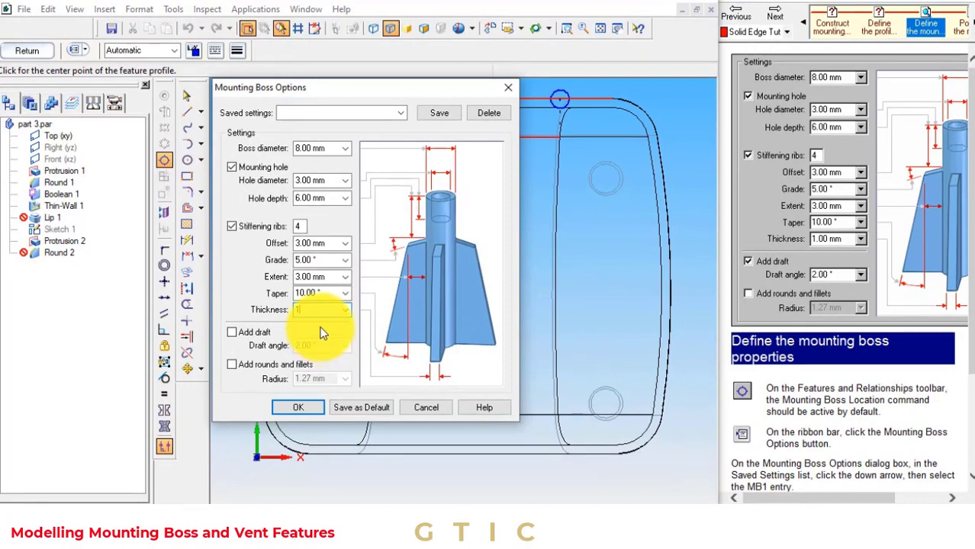
Add draft with a 2° angle to the mounting boss, save the settings under MB1 and accept the options.
{"action": "left_click", "coordinate": [232, 332]}
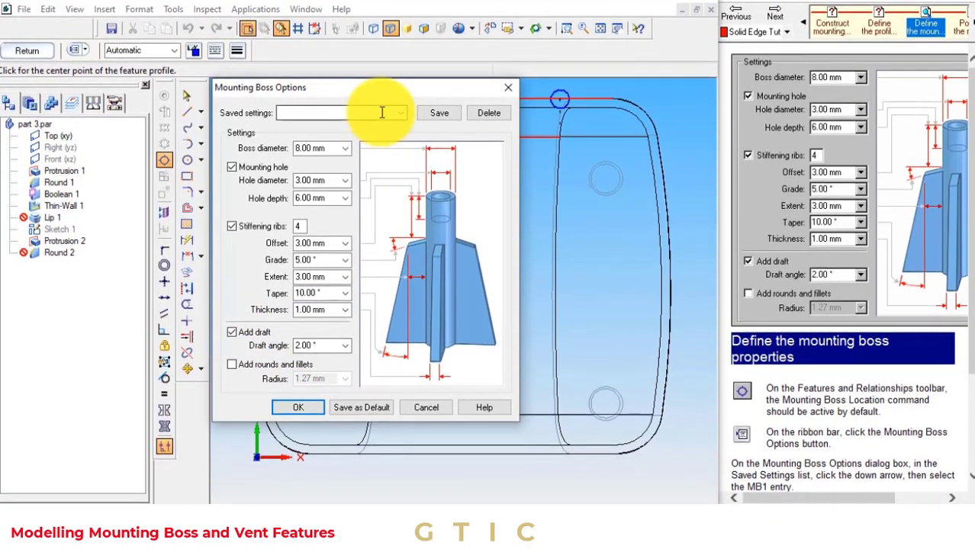
{"action": "left_click", "coordinate": [399, 113]}
{"action": "left_click", "coordinate": [373, 127]}
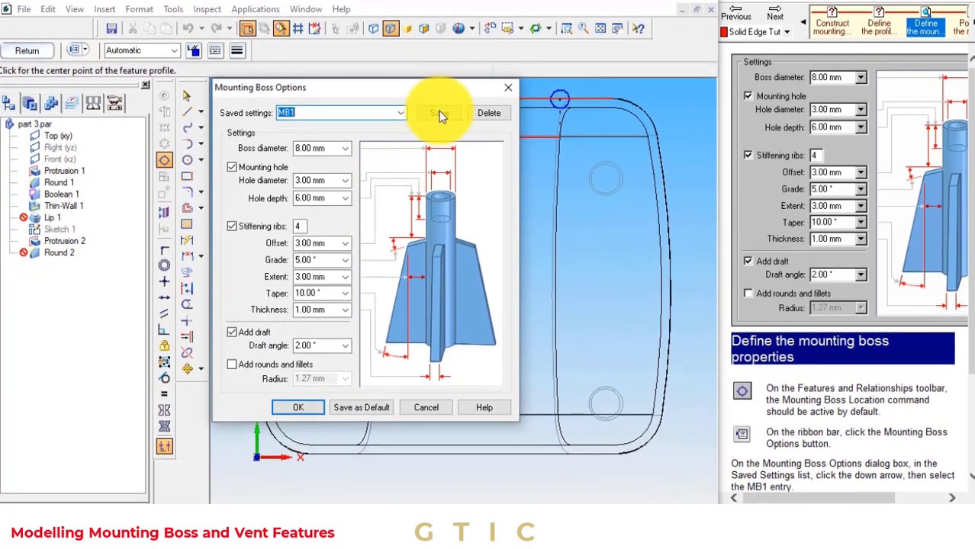
{"action": "left_click", "coordinate": [440, 114]}
{"action": "left_click", "coordinate": [470, 286]}
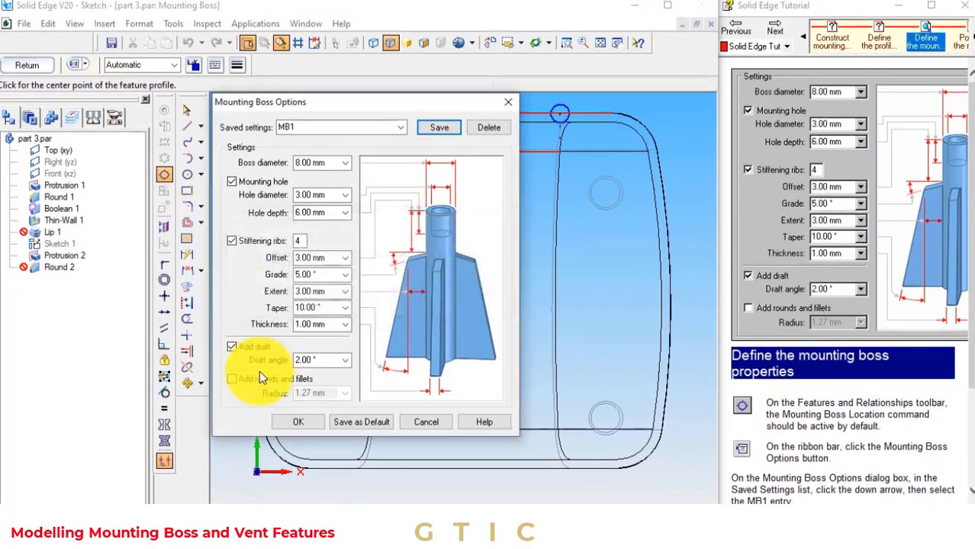
{"action": "left_click", "coordinate": [298, 422]}
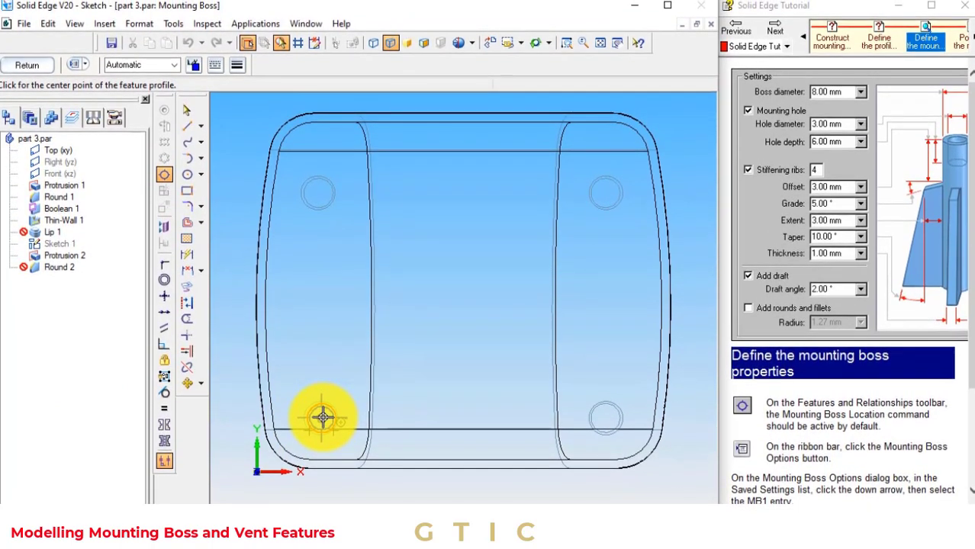
Place mounting boss profiles centred on the four feet and advance the tutorial to the mounting boss extent topic.
{"action": "left_click", "coordinate": [322, 416]}
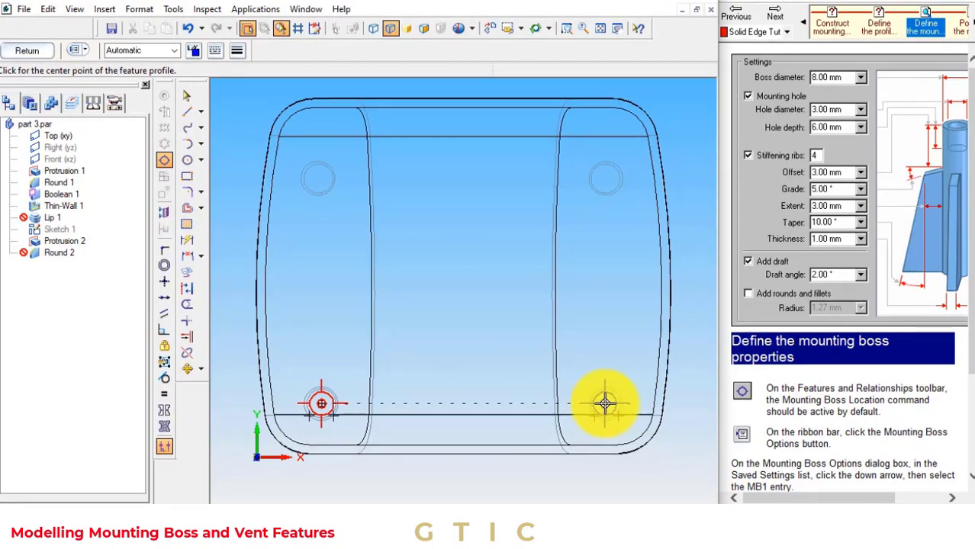
{"action": "left_click", "coordinate": [604, 405]}
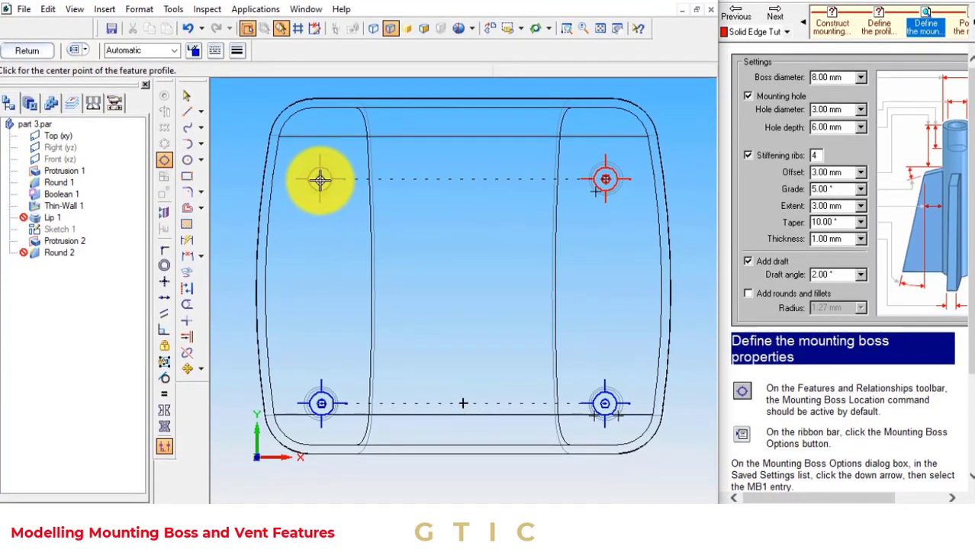
{"action": "left_click", "coordinate": [321, 181]}
{"action": "left_click", "coordinate": [774, 15]}
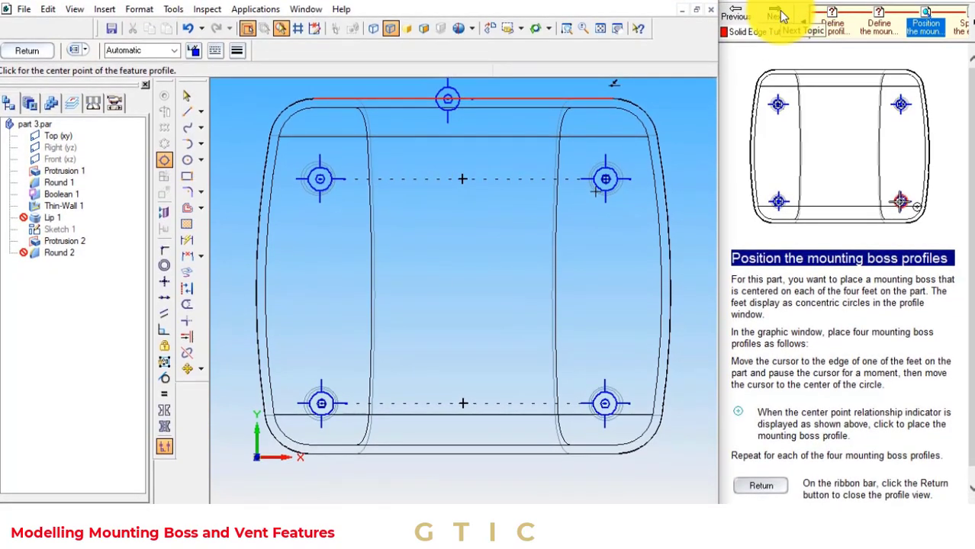
{"action": "left_click", "coordinate": [778, 16]}
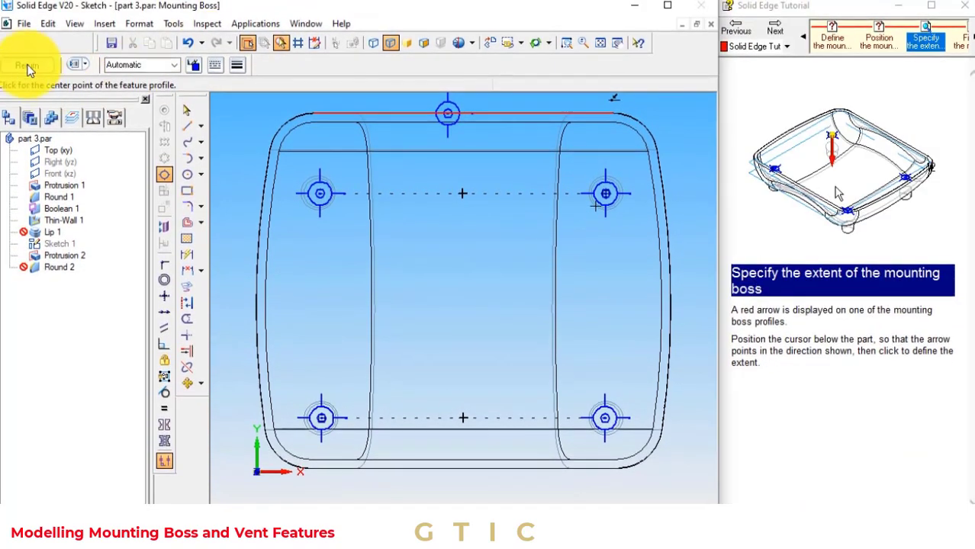
Close the profile view and try to create the mounting bosses with their extent directed downward.
{"action": "left_click", "coordinate": [29, 66]}
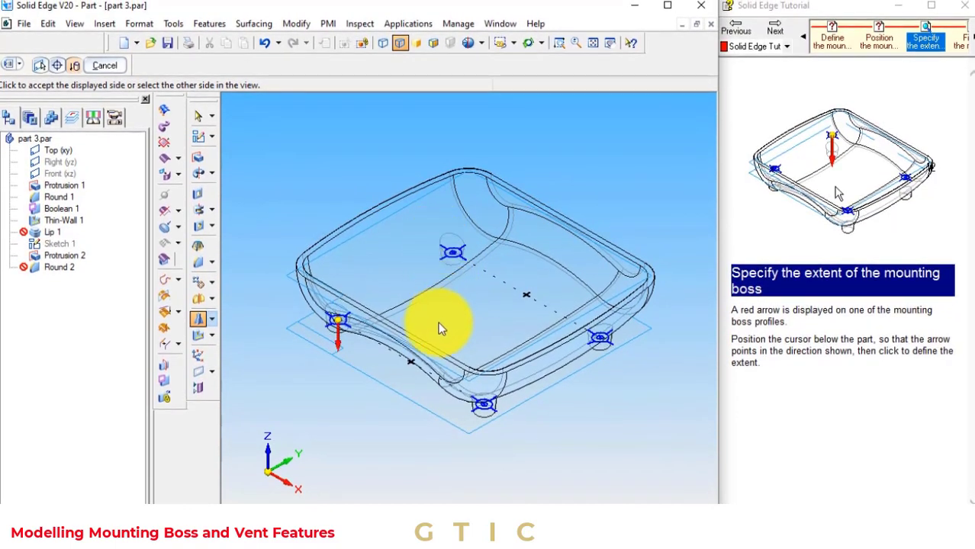
{"action": "left_click", "coordinate": [441, 328]}
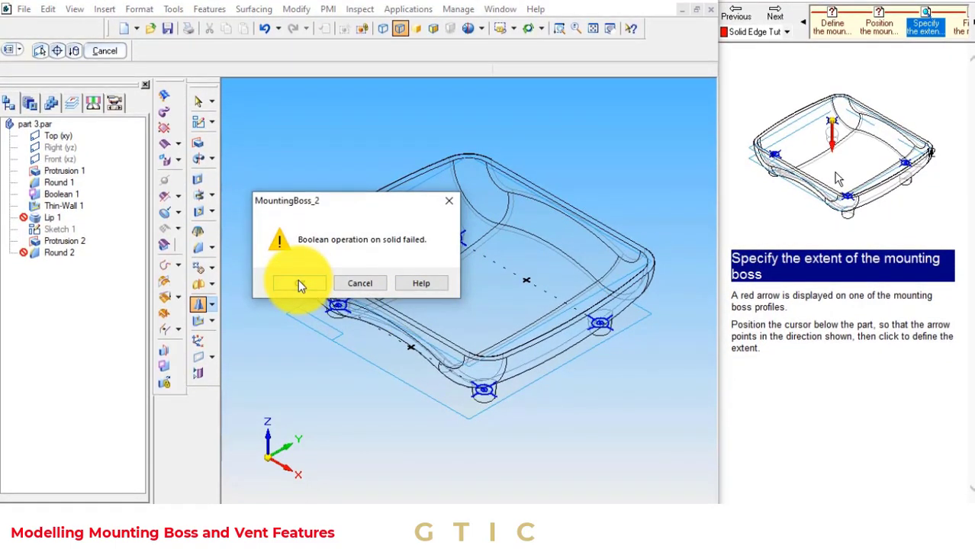
{"action": "left_click", "coordinate": [299, 283]}
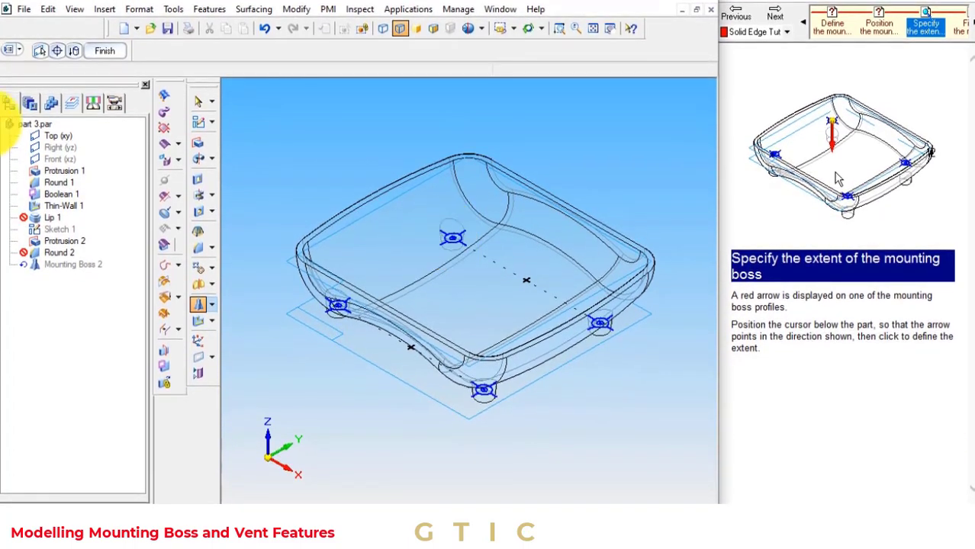
{"action": "left_click", "coordinate": [96, 53]}
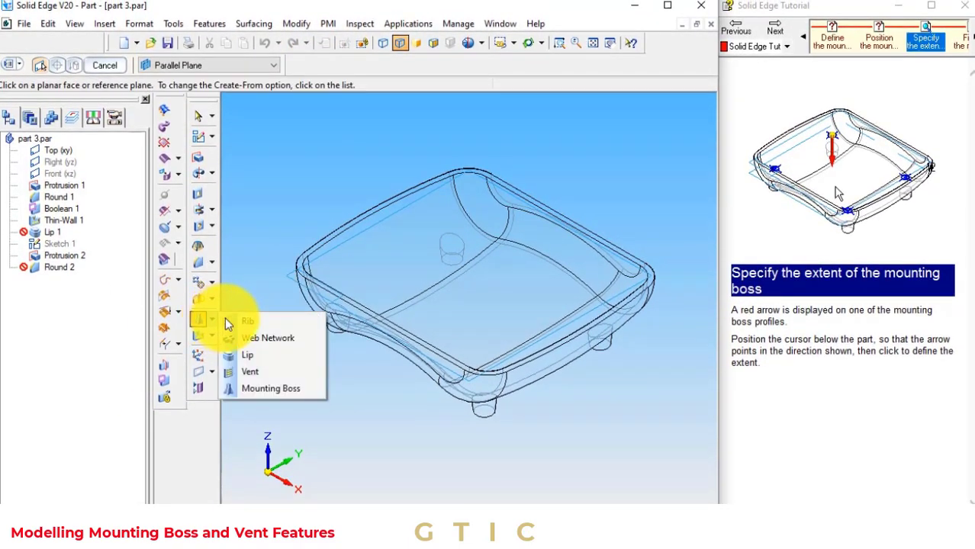
Restart the mounting boss feature and go back in the tutorial to the Construct mounting bosses topic.
{"action": "left_click", "coordinate": [271, 389]}
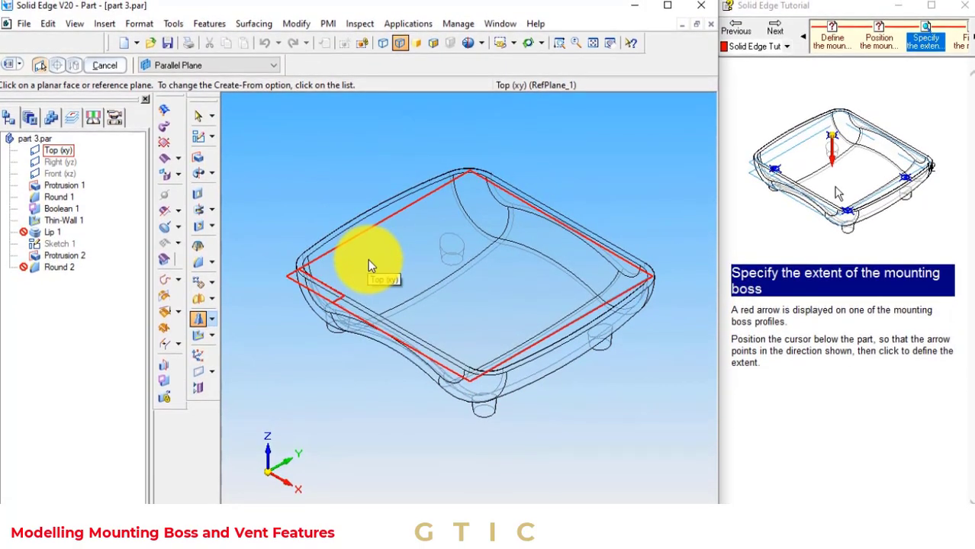
{"action": "left_click", "coordinate": [737, 34]}
{"action": "left_click", "coordinate": [737, 34]}
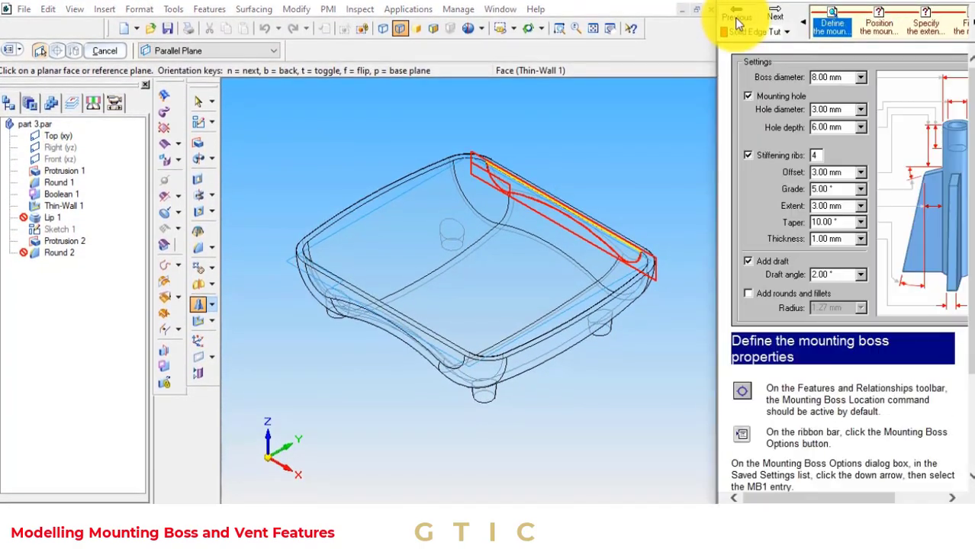
{"action": "left_click", "coordinate": [738, 21]}
{"action": "left_click", "coordinate": [738, 21]}
{"action": "left_click", "coordinate": [737, 21]}
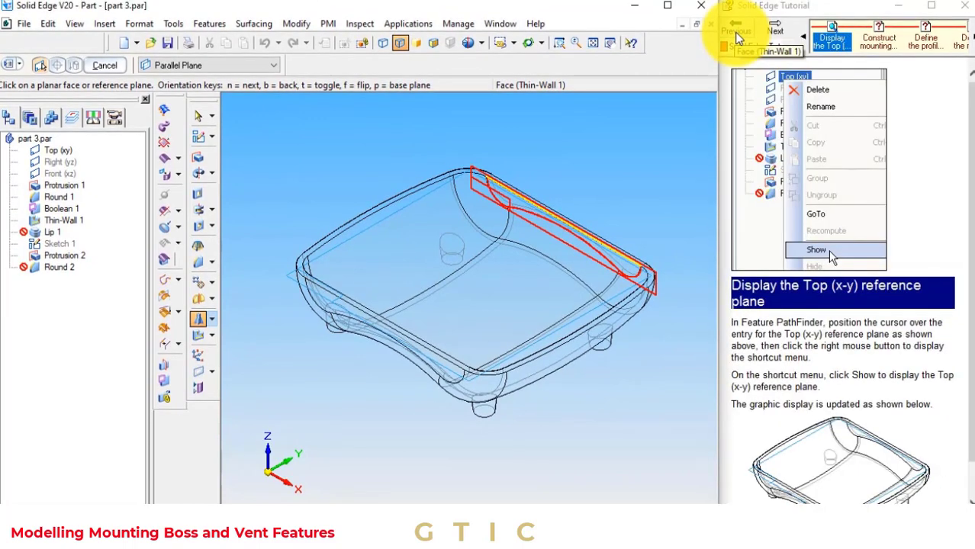
{"action": "left_click", "coordinate": [781, 21]}
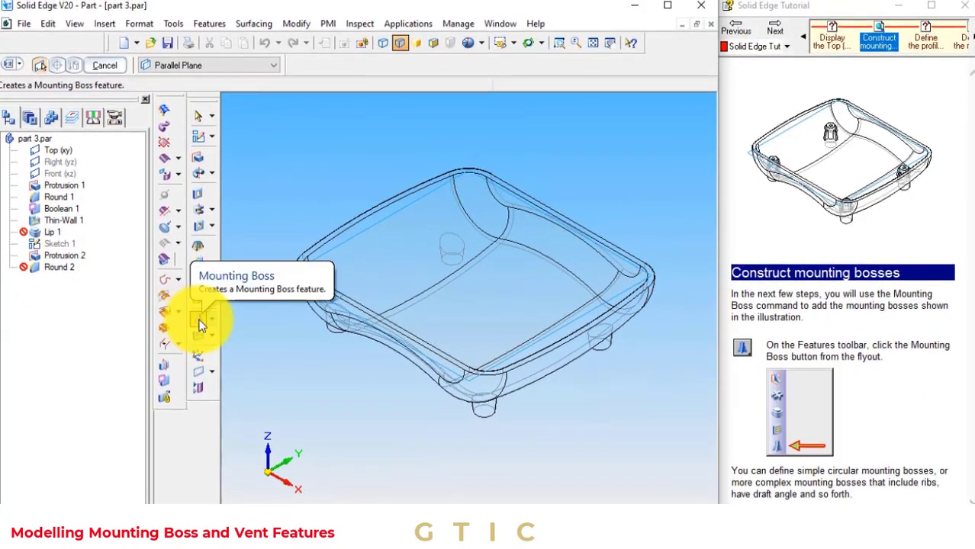
Start a new mounting boss and set its profile plane parallel to the Top (xy) plane, 12 mm below it, following the tutorial.
{"action": "left_click", "coordinate": [200, 322]}
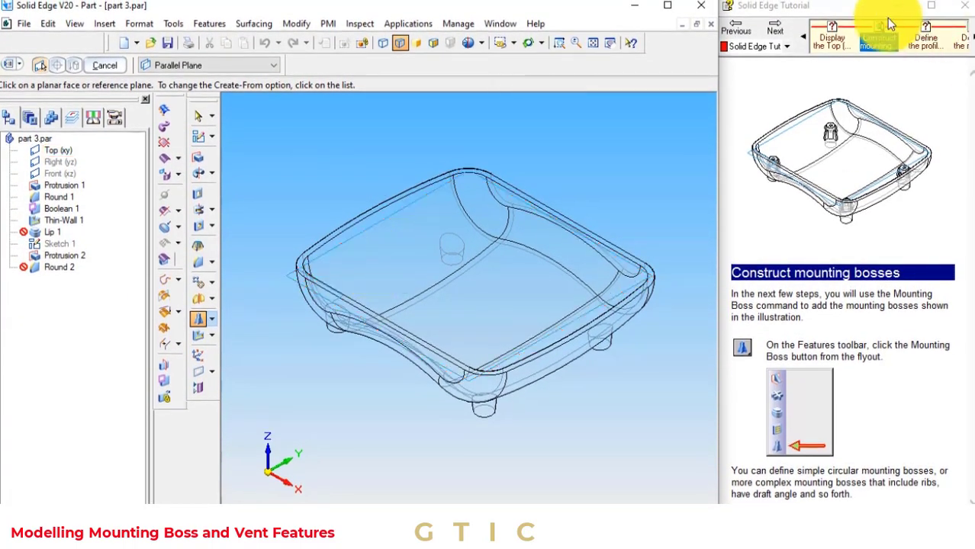
{"action": "left_click", "coordinate": [775, 29]}
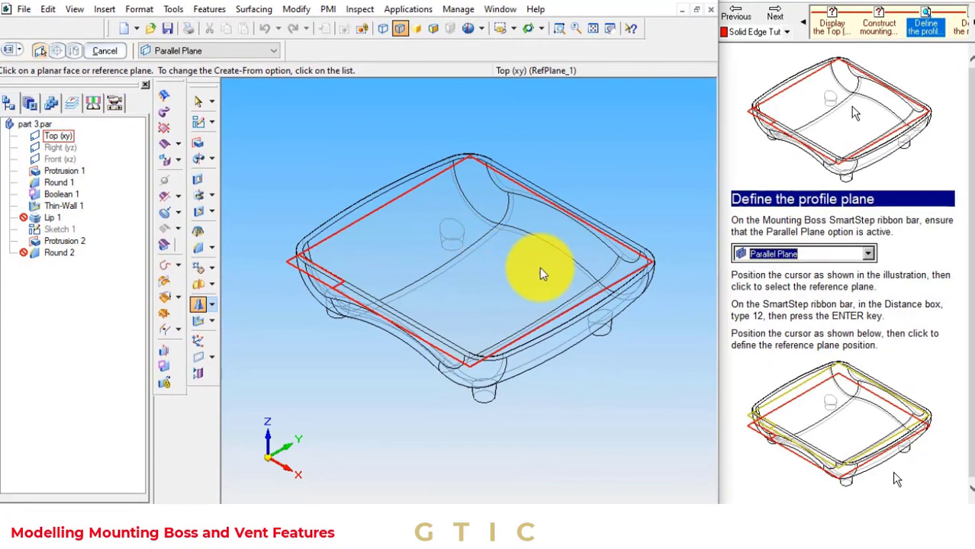
{"action": "left_click", "coordinate": [584, 316]}
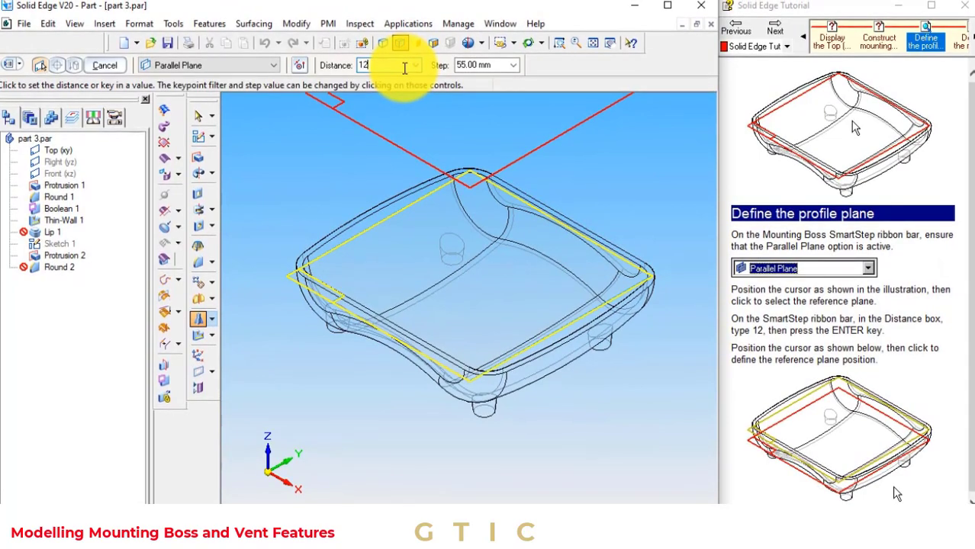
{"action": "type", "text": "12"}
{"action": "key", "text": "Return"}
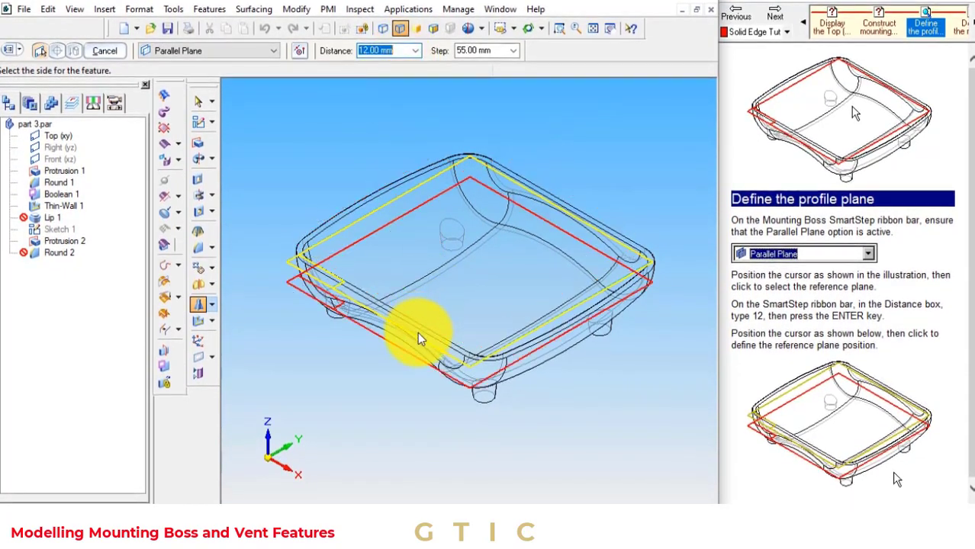
{"action": "left_click", "coordinate": [408, 389]}
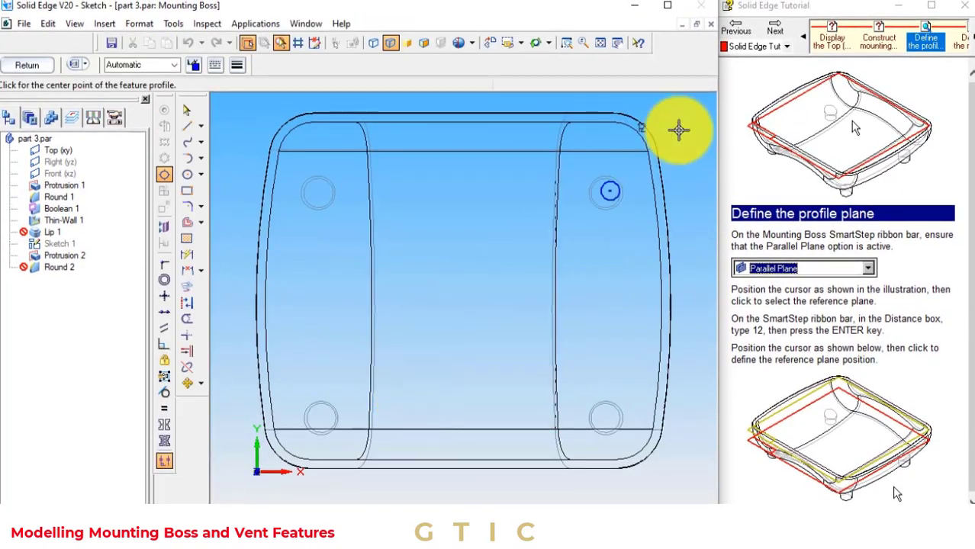
Load the MB1 saved settings in the mounting boss options, with the tutorial advanced to the mounting boss properties topic, and accept them.
{"action": "left_click", "coordinate": [74, 64]}
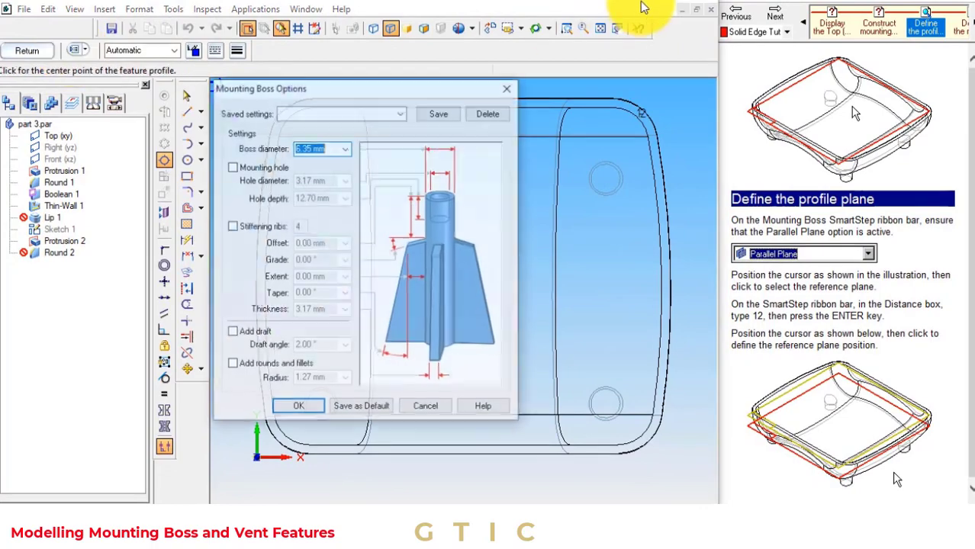
{"action": "left_click", "coordinate": [780, 16]}
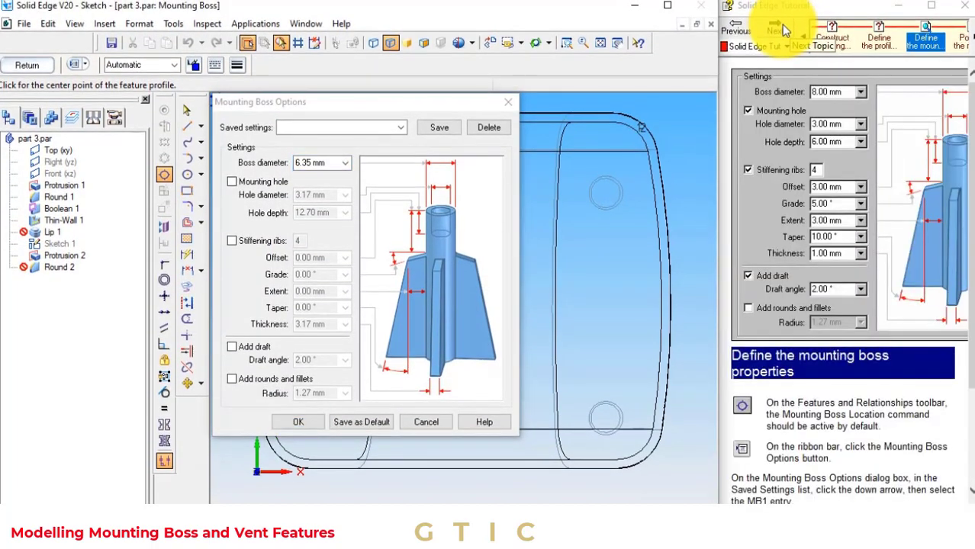
{"action": "left_click", "coordinate": [332, 129]}
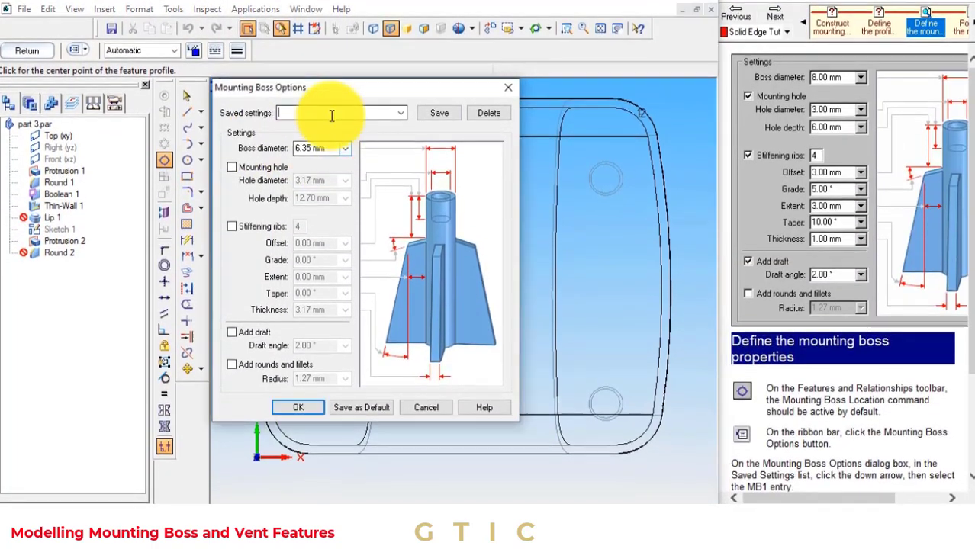
{"action": "left_click", "coordinate": [400, 113]}
{"action": "left_click", "coordinate": [374, 130]}
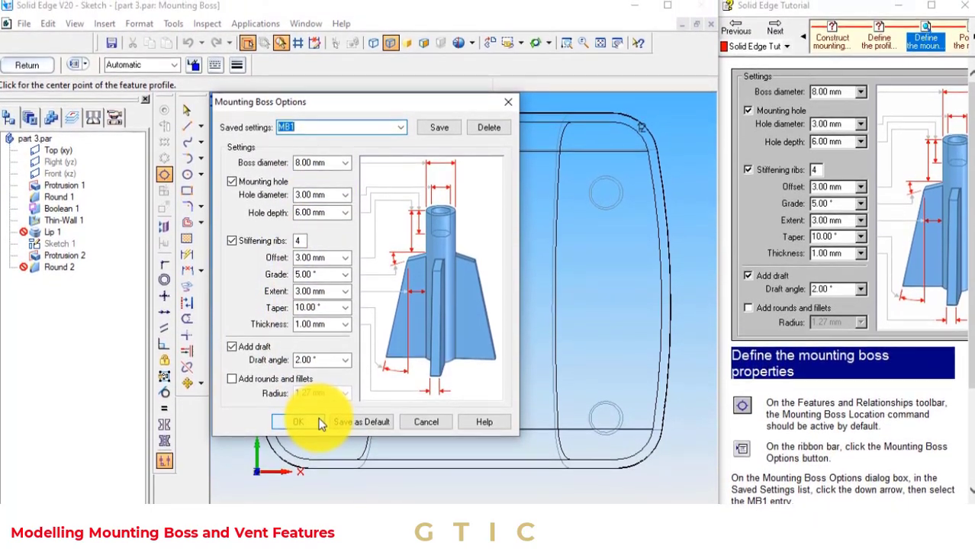
{"action": "left_click", "coordinate": [317, 422]}
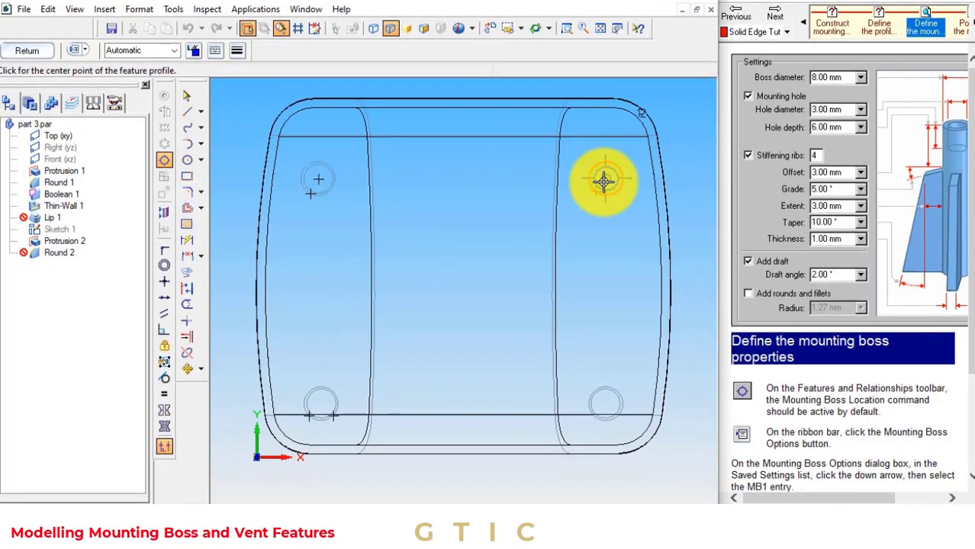
Place the mounting boss centres on the four foot circles of the tray in the boss profile.
{"action": "left_click", "coordinate": [603, 179]}
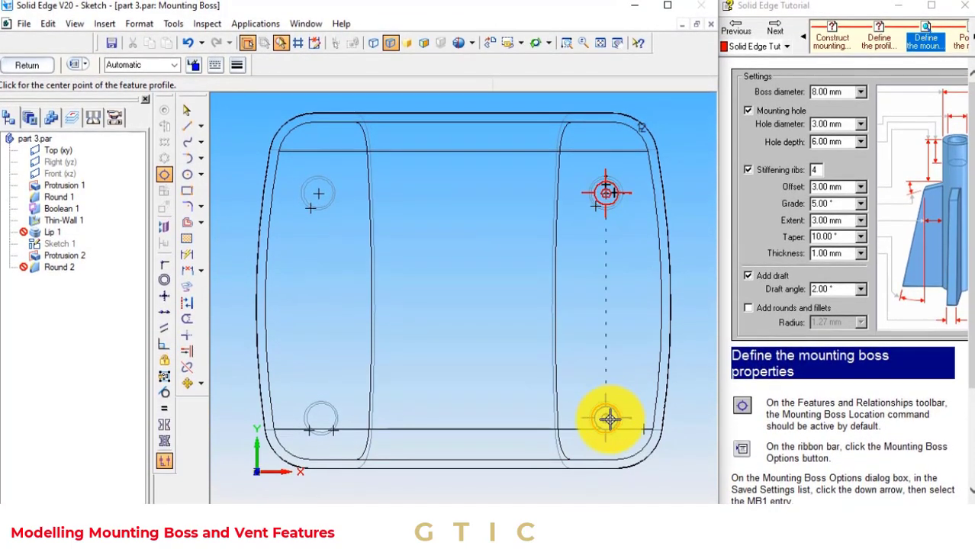
{"action": "left_click", "coordinate": [608, 419]}
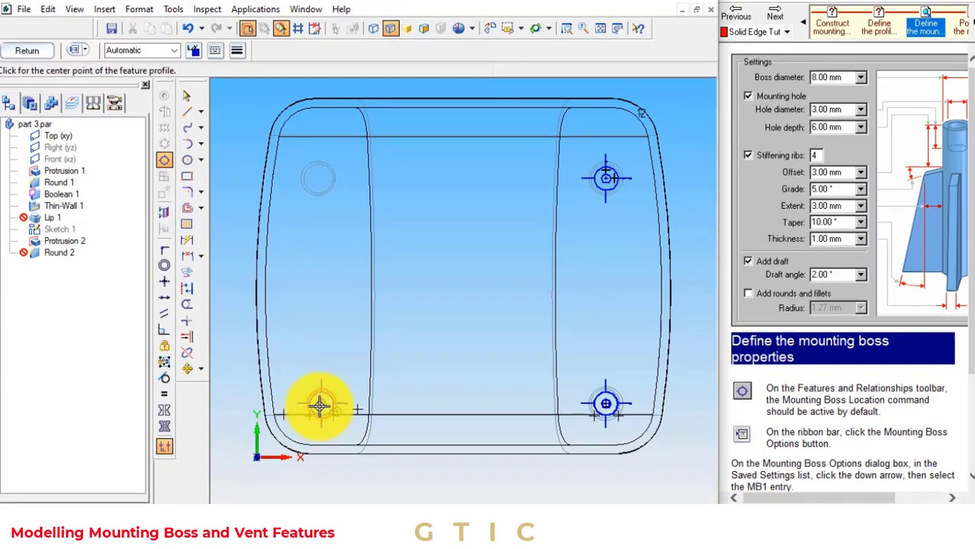
{"action": "left_click", "coordinate": [319, 406]}
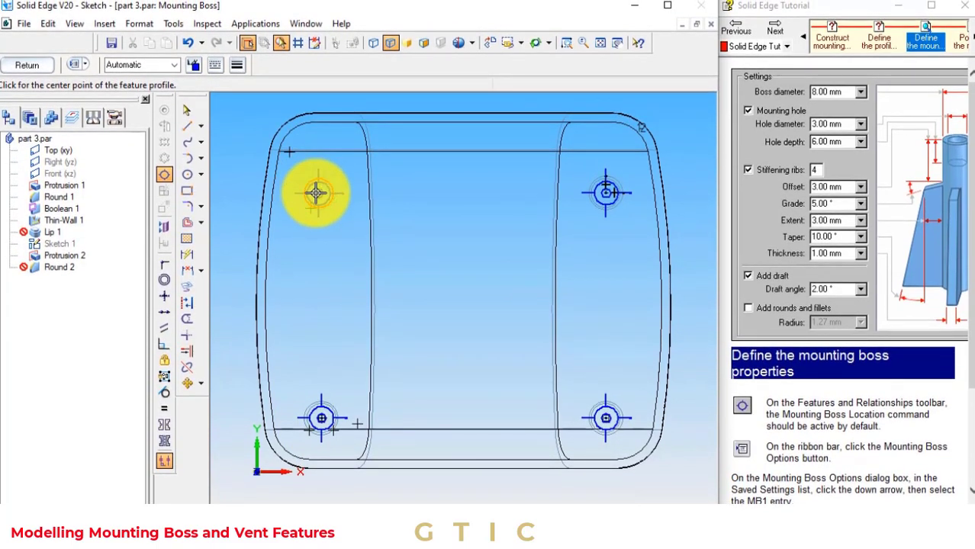
{"action": "left_click", "coordinate": [317, 193]}
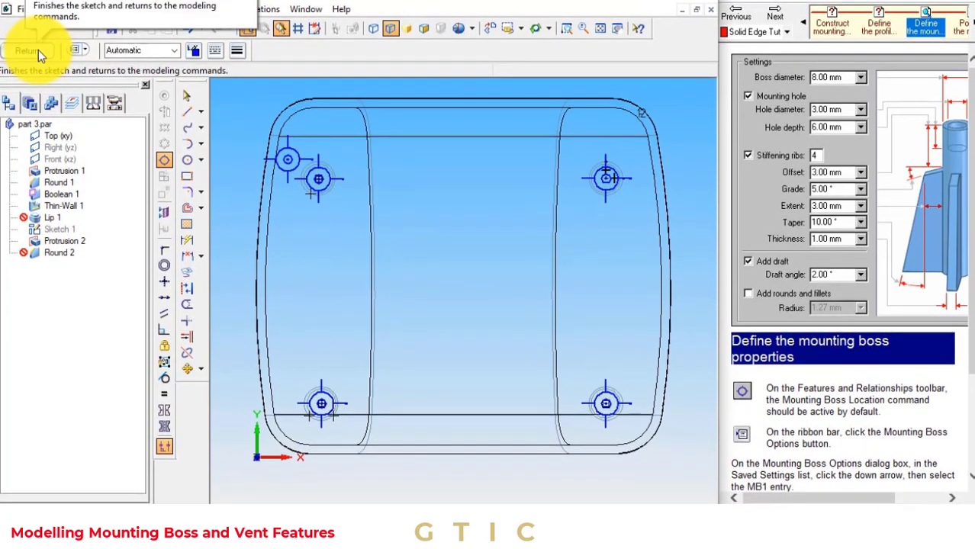
Close the profile, accept the downward extent direction and finish the mounting boss feature.
{"action": "left_click", "coordinate": [38, 50]}
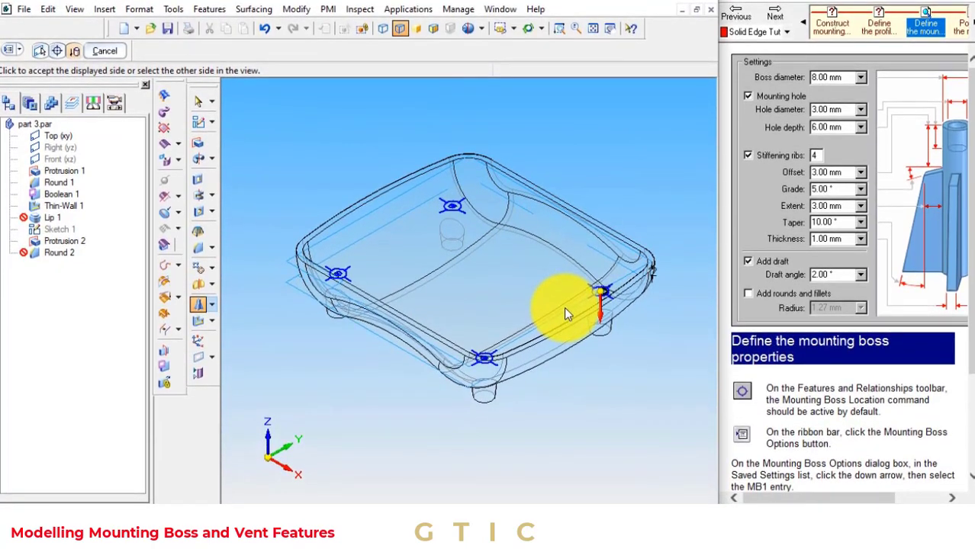
{"action": "left_click", "coordinate": [564, 307]}
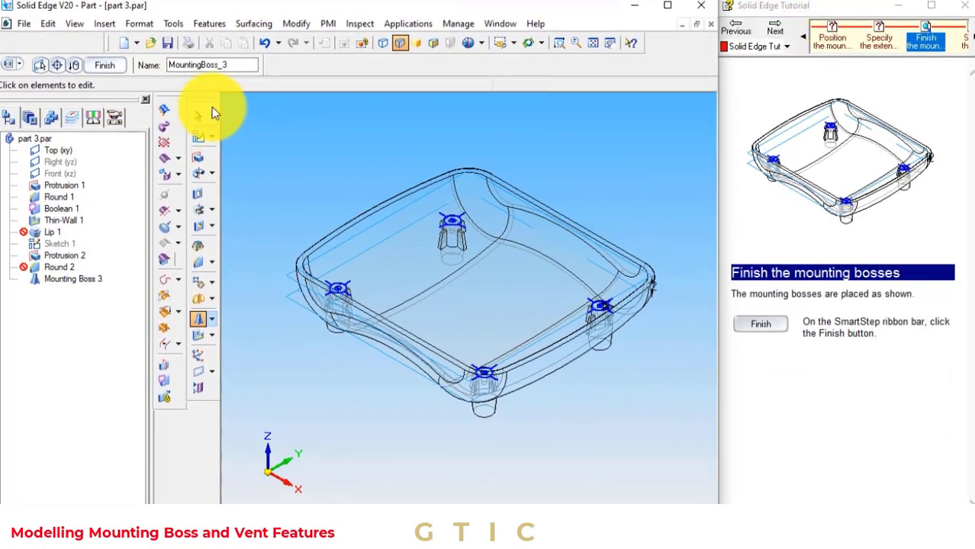
{"action": "left_click", "coordinate": [110, 66]}
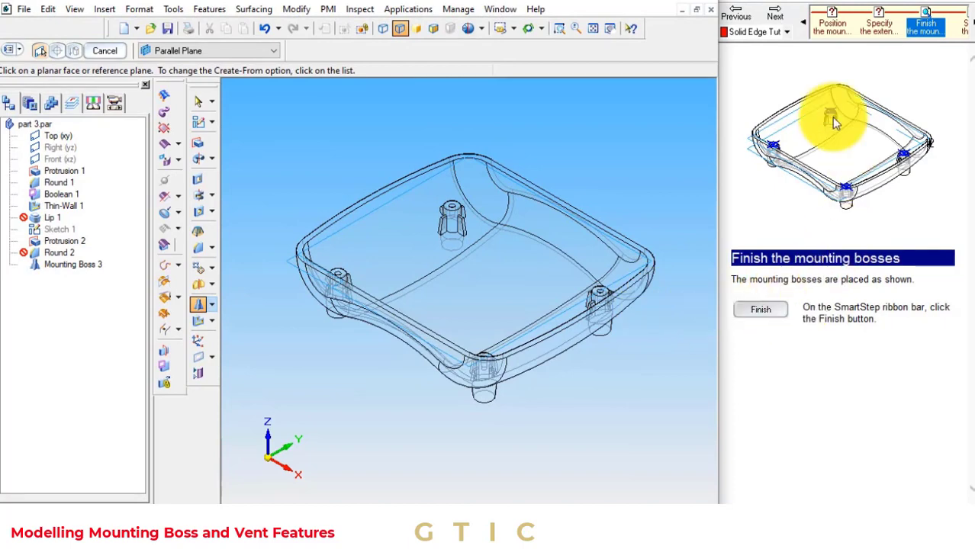
Advance the tutorial to the Save the file topic and save the part.
{"action": "left_click", "coordinate": [776, 14]}
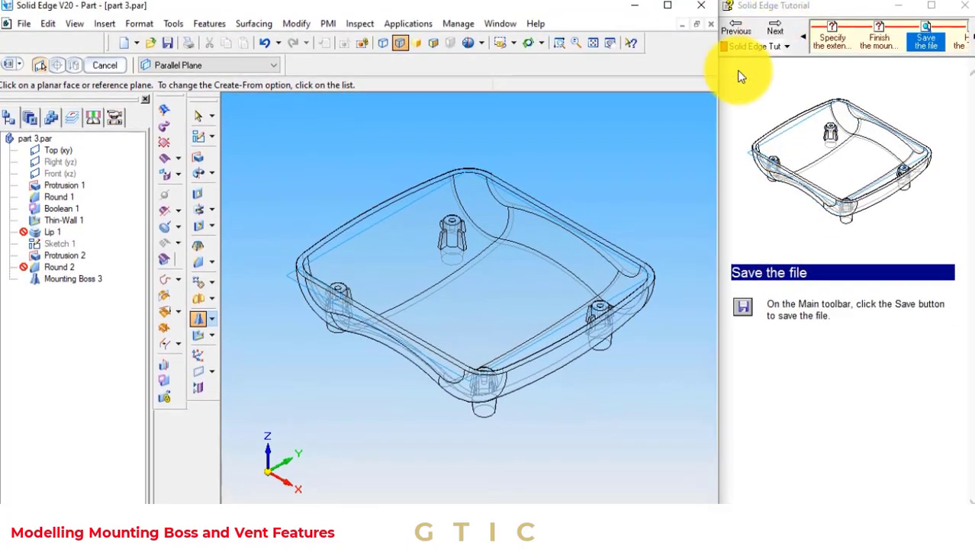
{"action": "left_click", "coordinate": [28, 25]}
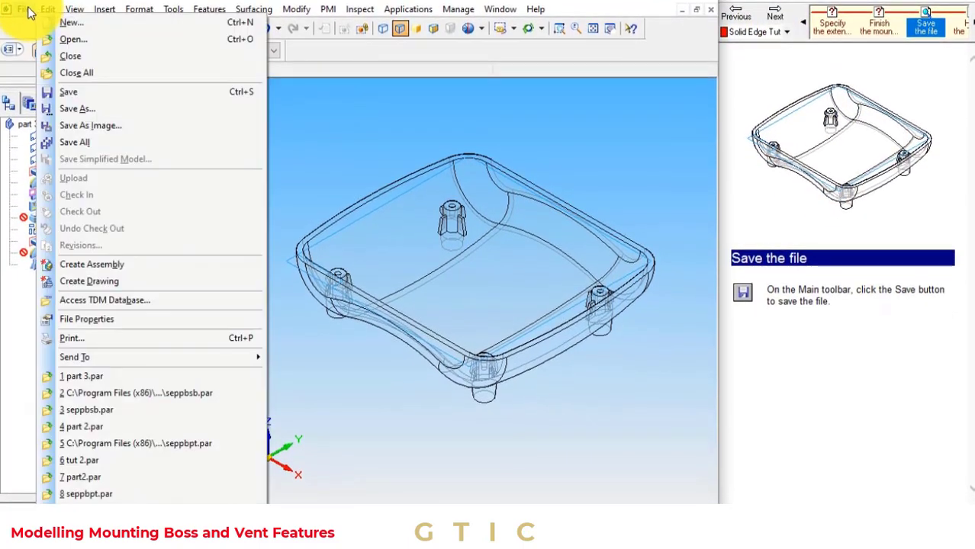
{"action": "left_click", "coordinate": [69, 92]}
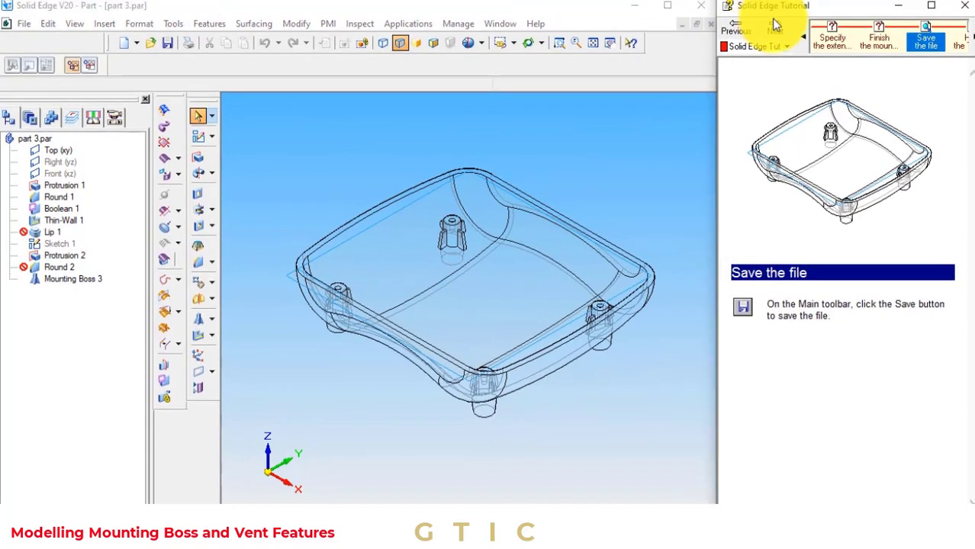
Hide the Top (xy) reference plane, following the next tutorial topic.
{"action": "left_click", "coordinate": [775, 29]}
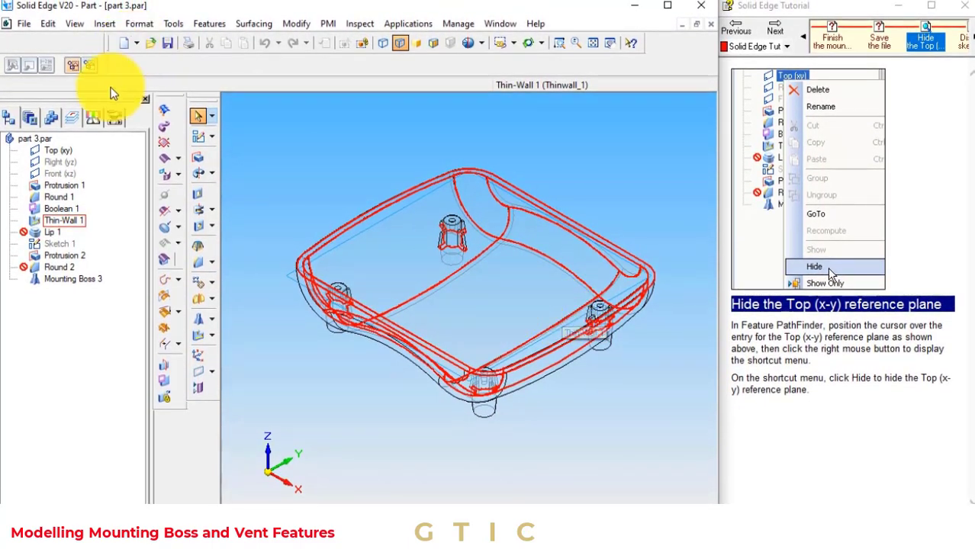
{"action": "right_click", "coordinate": [54, 149]}
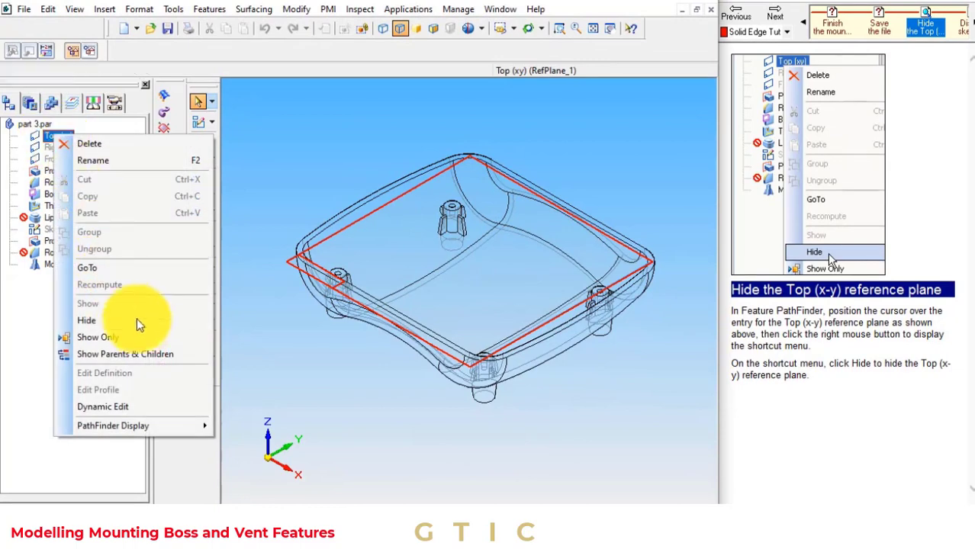
{"action": "left_click", "coordinate": [138, 319]}
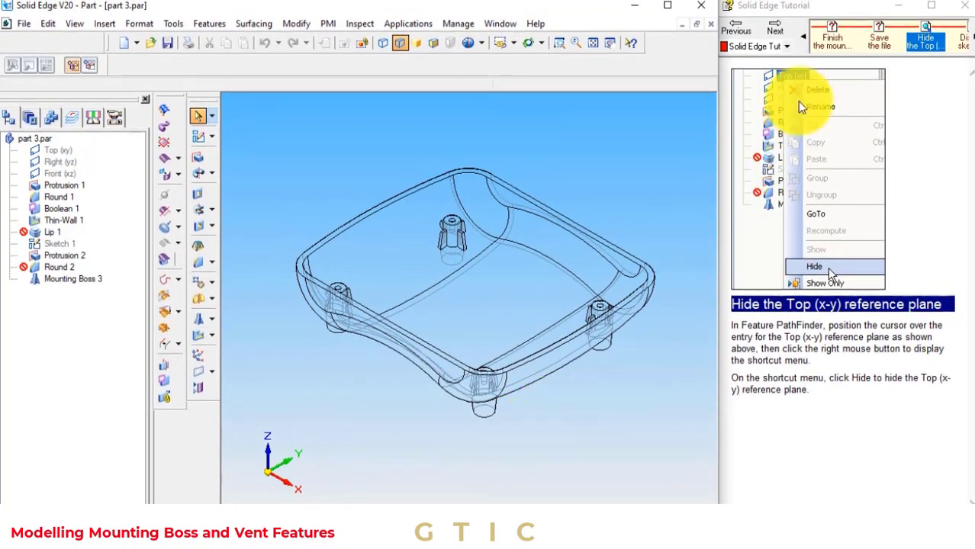
Show Sketch 1 with the vent geometry and review the Display Sketch 1 tutorial topic.
{"action": "left_click", "coordinate": [775, 30]}
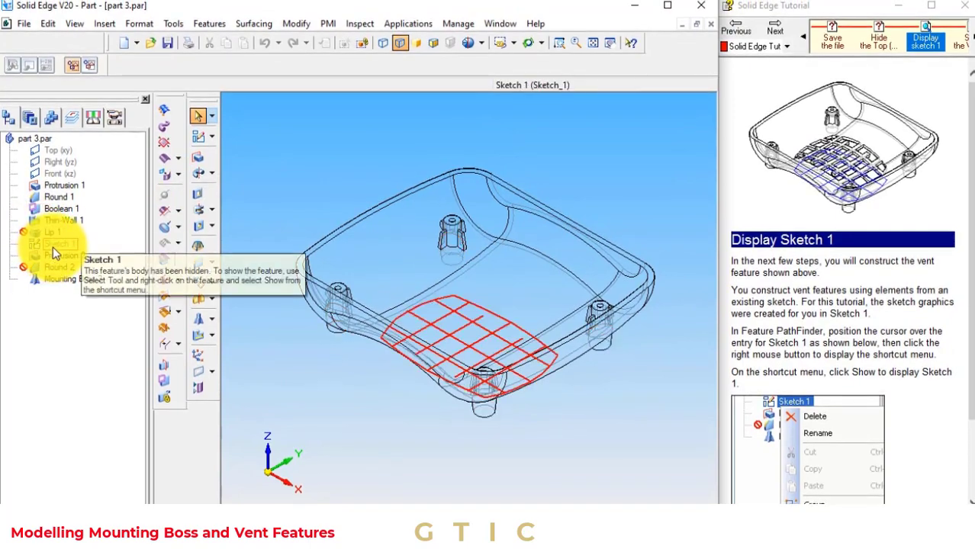
{"action": "right_click", "coordinate": [53, 245]}
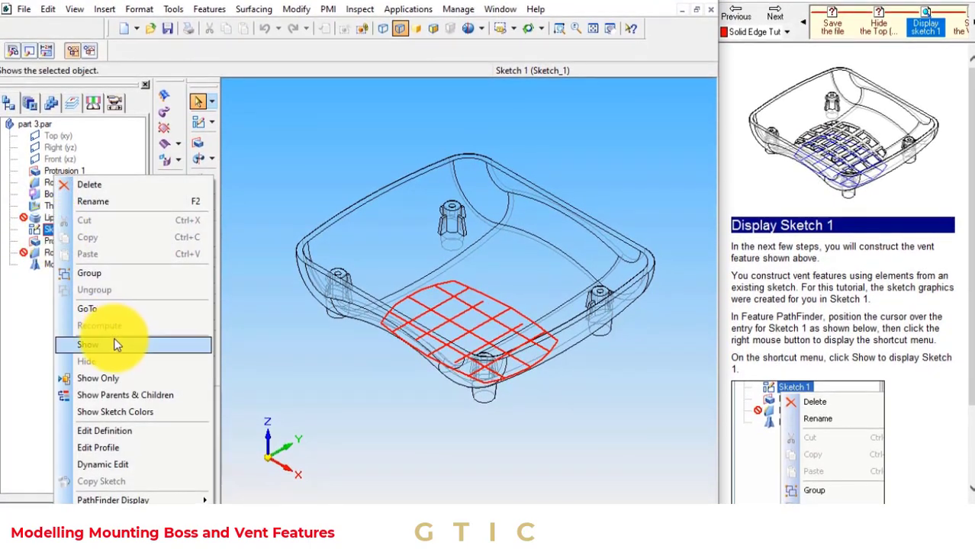
{"action": "left_click", "coordinate": [113, 345]}
{"action": "scroll", "coordinate": [866, 288], "scroll_direction": "down", "scroll_amount": 1}
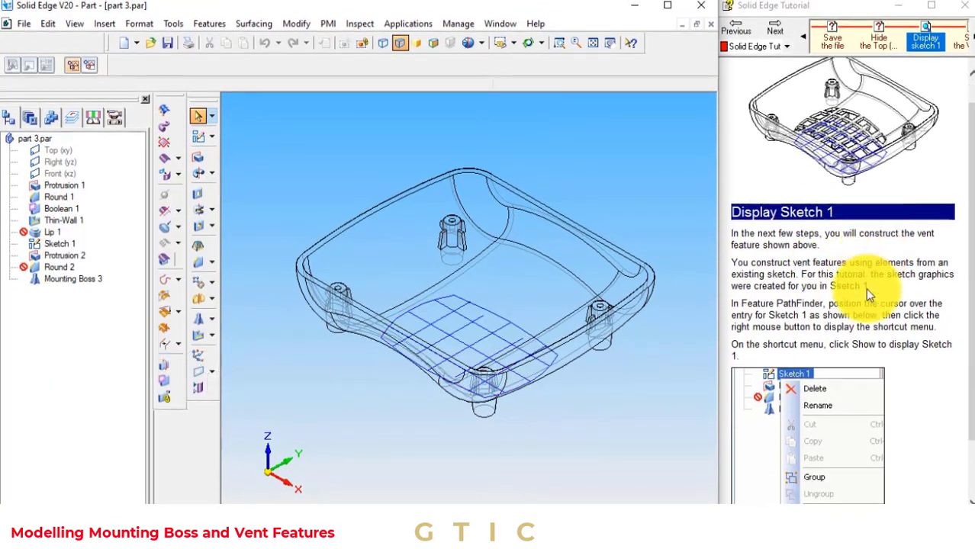
{"action": "scroll", "coordinate": [865, 283], "scroll_direction": "down", "scroll_amount": 3}
{"action": "scroll", "coordinate": [794, 114], "scroll_direction": "up", "scroll_amount": 4}
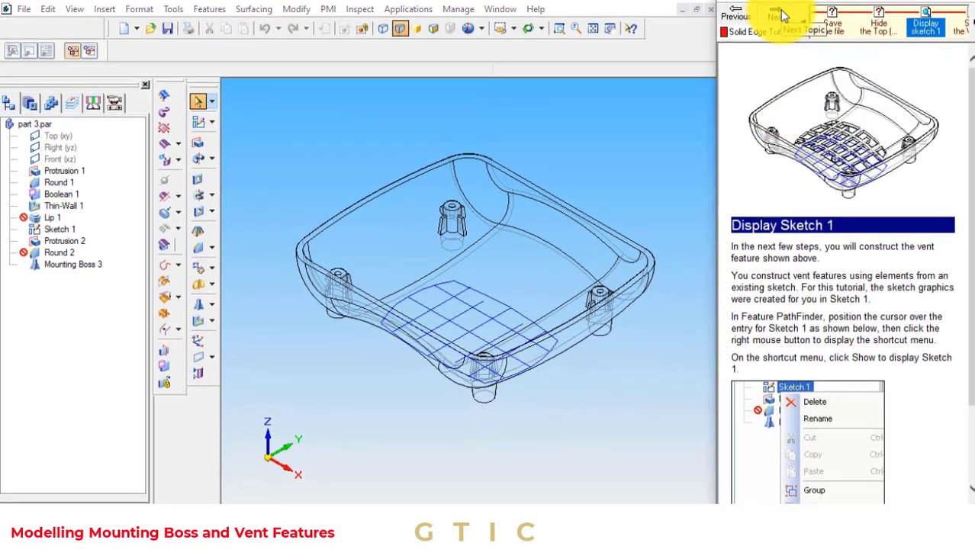
Start the Vent command and accept the VT2 saved settings in its options, following the tutorial.
{"action": "left_click", "coordinate": [779, 17]}
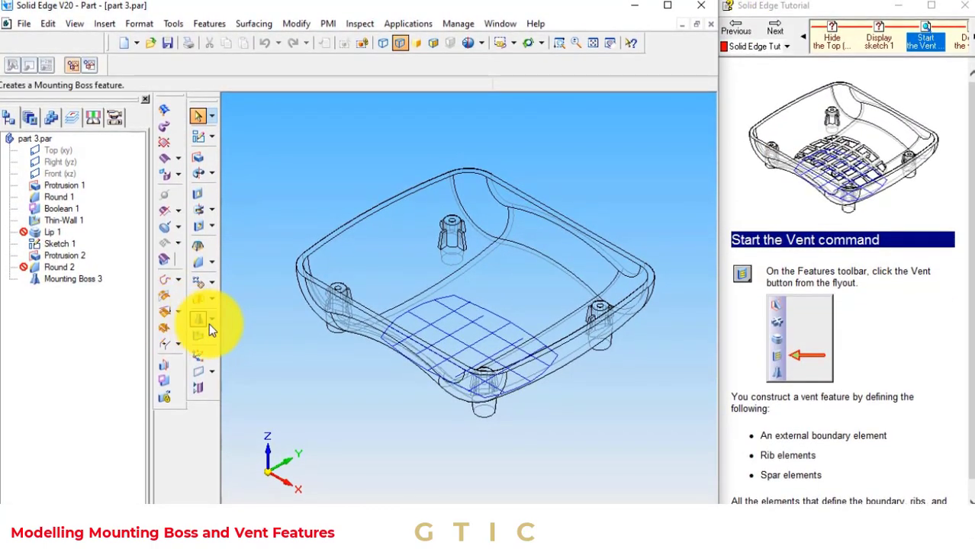
{"action": "left_click", "coordinate": [210, 319]}
{"action": "left_click", "coordinate": [258, 369]}
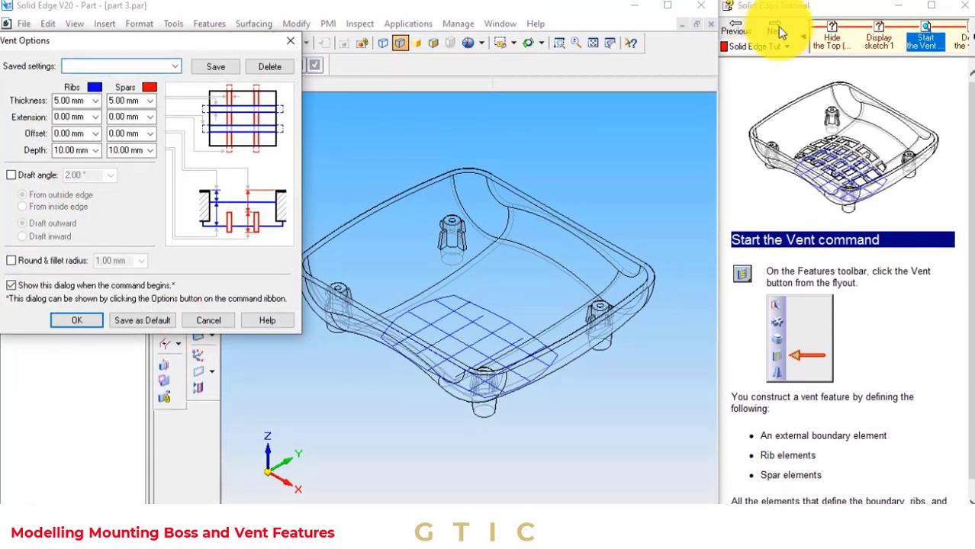
{"action": "left_click", "coordinate": [778, 26]}
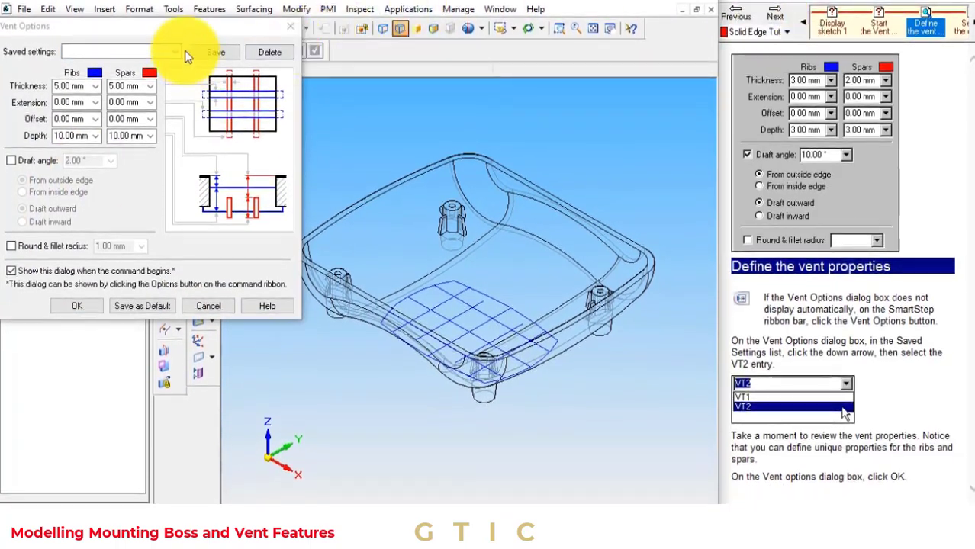
{"action": "left_click", "coordinate": [178, 55]}
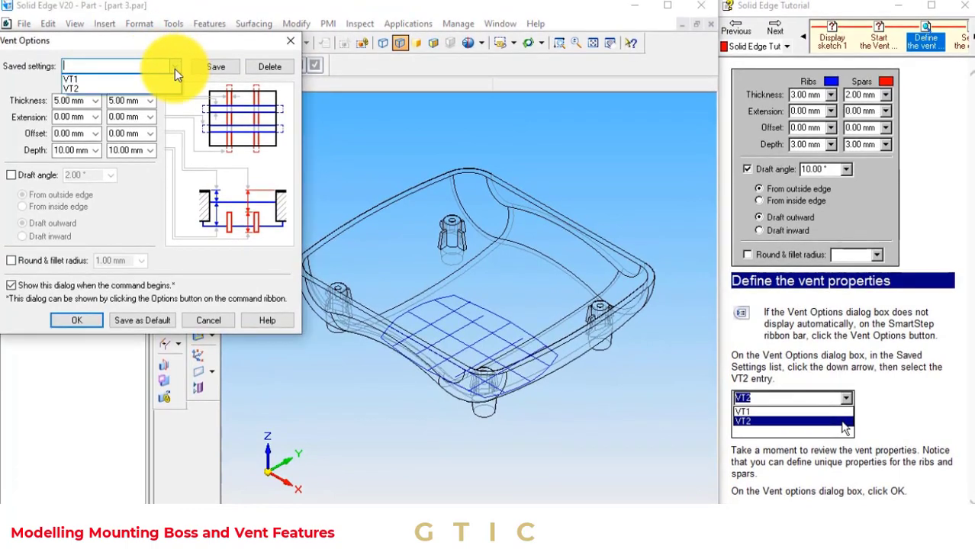
{"action": "left_click", "coordinate": [161, 87]}
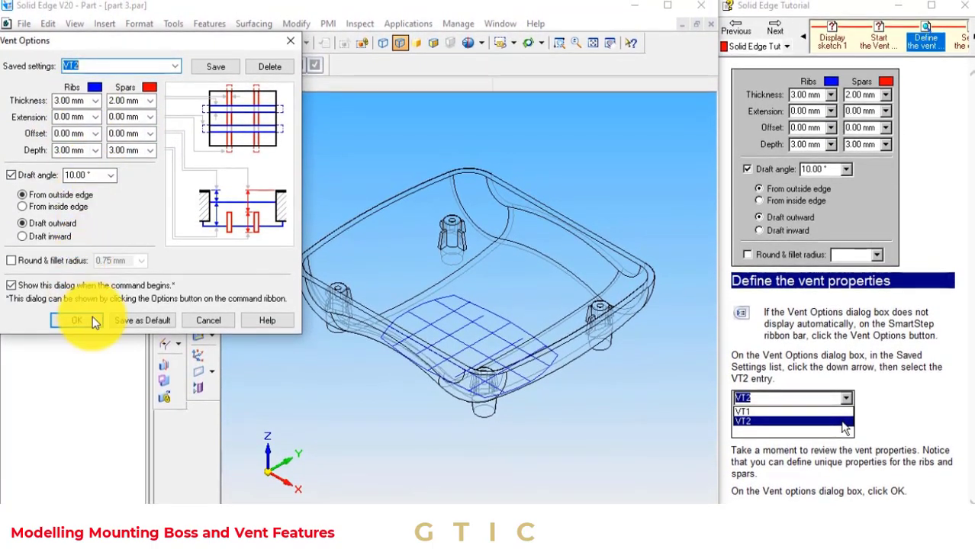
{"action": "left_click", "coordinate": [86, 318]}
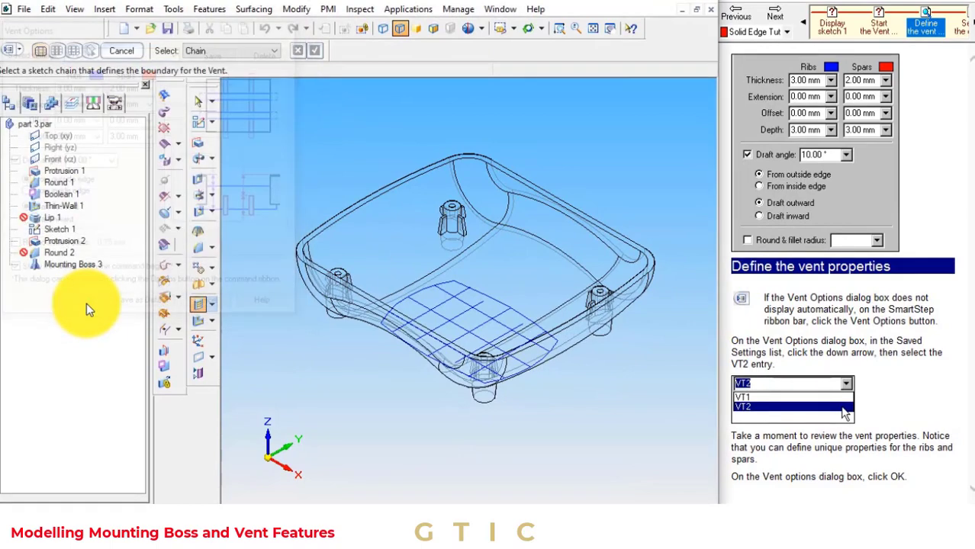
Select the closed outer outline of Sketch 1 as the vent's external boundary and accept it.
{"action": "left_click", "coordinate": [775, 15]}
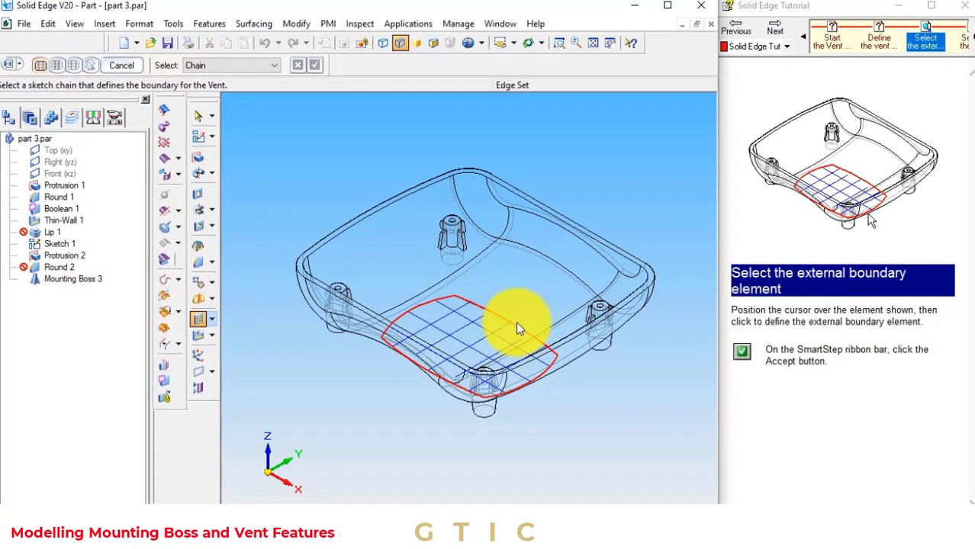
{"action": "left_click", "coordinate": [516, 323]}
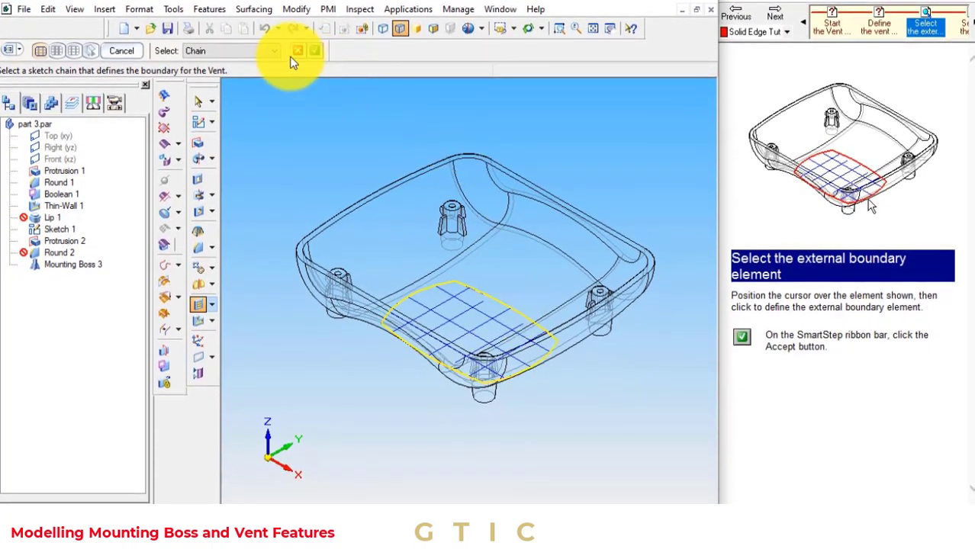
{"action": "left_click", "coordinate": [314, 51]}
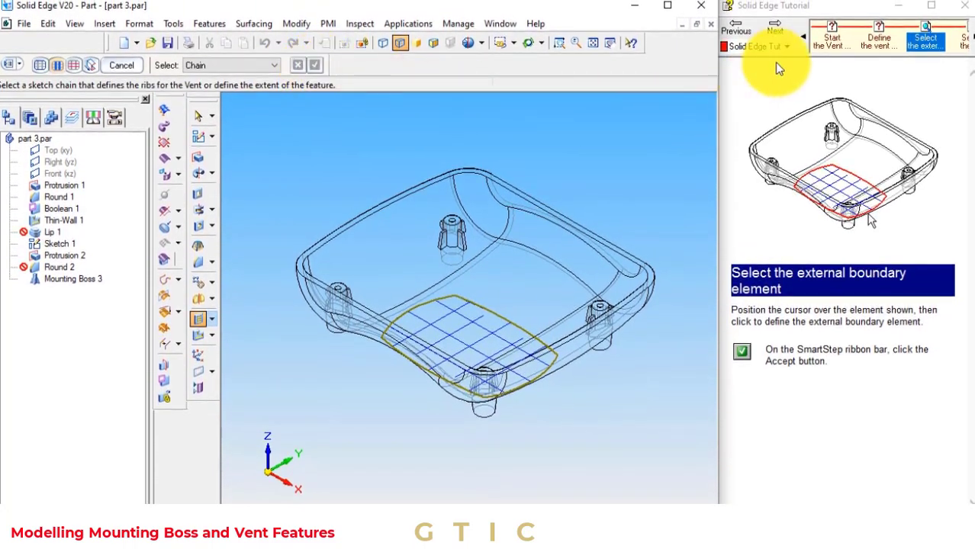
Select the five parallel sketch lines inside the boundary as the vent's ribs and accept them.
{"action": "left_click", "coordinate": [776, 30]}
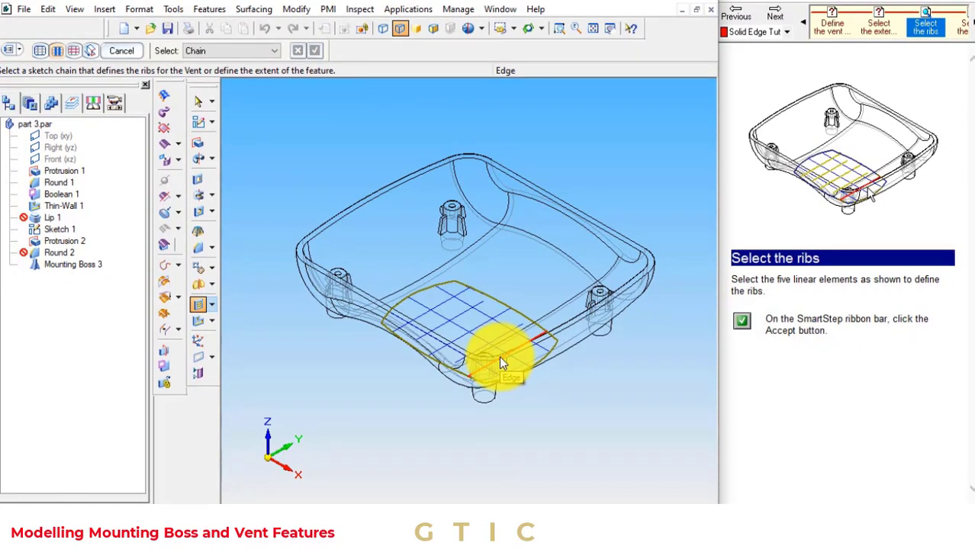
{"action": "left_click", "coordinate": [499, 356]}
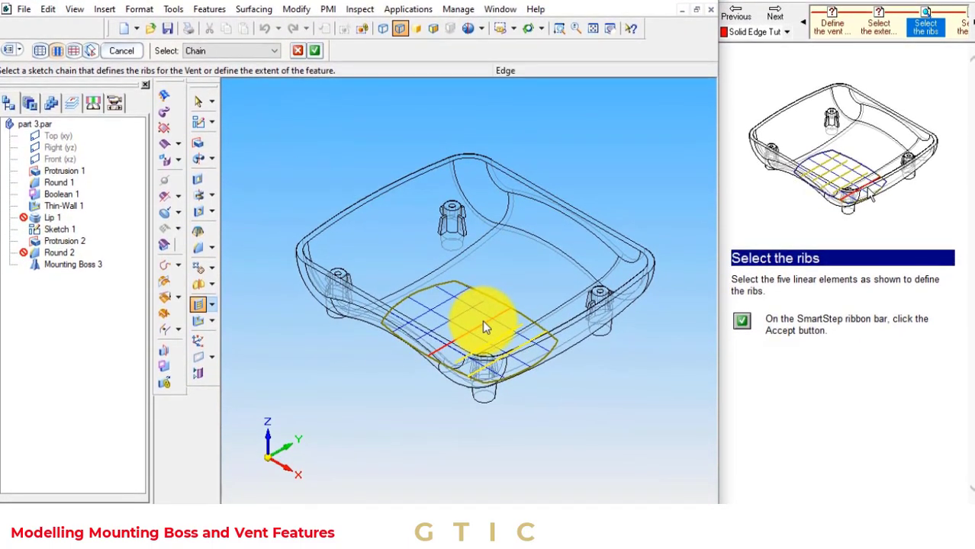
{"action": "left_click", "coordinate": [482, 320]}
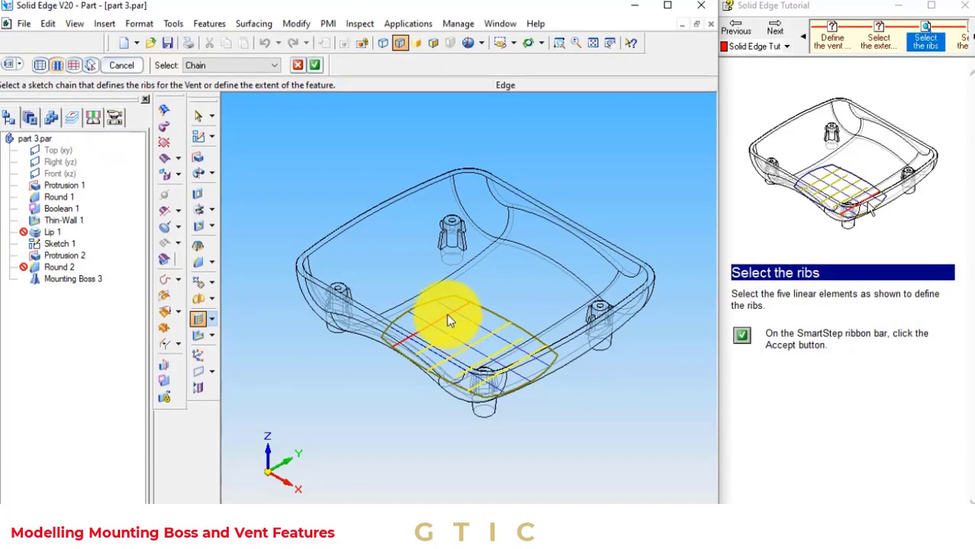
{"action": "left_click", "coordinate": [448, 321]}
{"action": "left_click", "coordinate": [774, 31]}
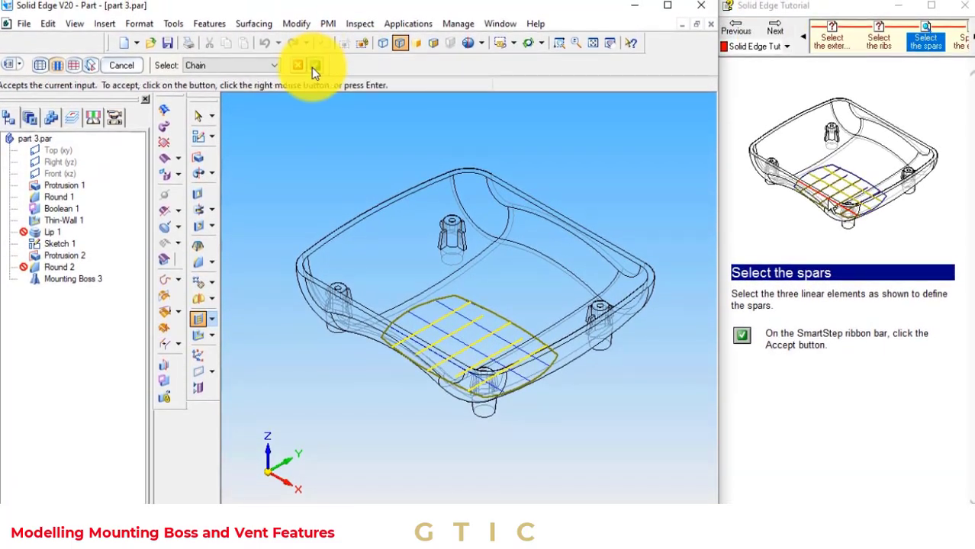
{"action": "left_click", "coordinate": [314, 69]}
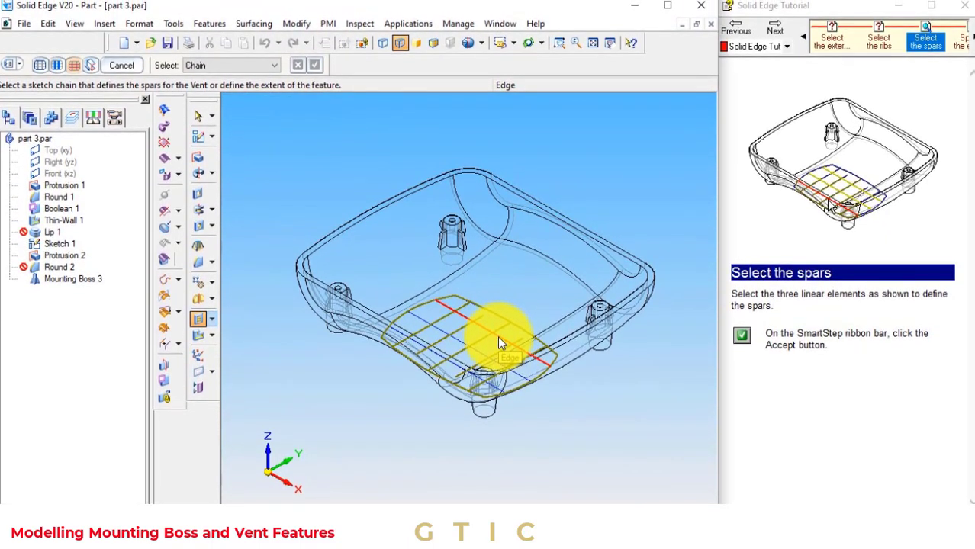
Accept the three sketch lines crossing the ribs as the vent's spars and direct the vent extent upward.
{"action": "left_click", "coordinate": [499, 342]}
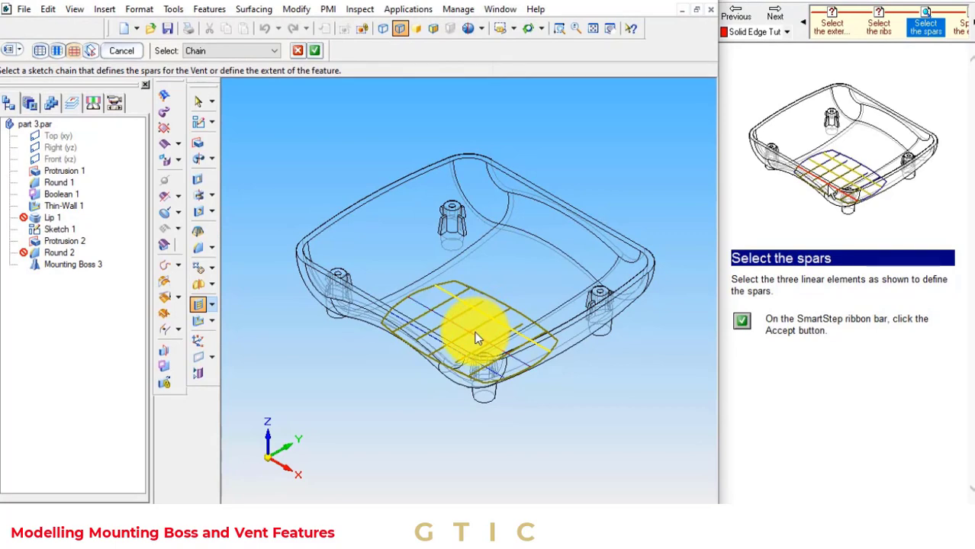
{"action": "left_click", "coordinate": [475, 334]}
{"action": "left_click", "coordinate": [444, 343]}
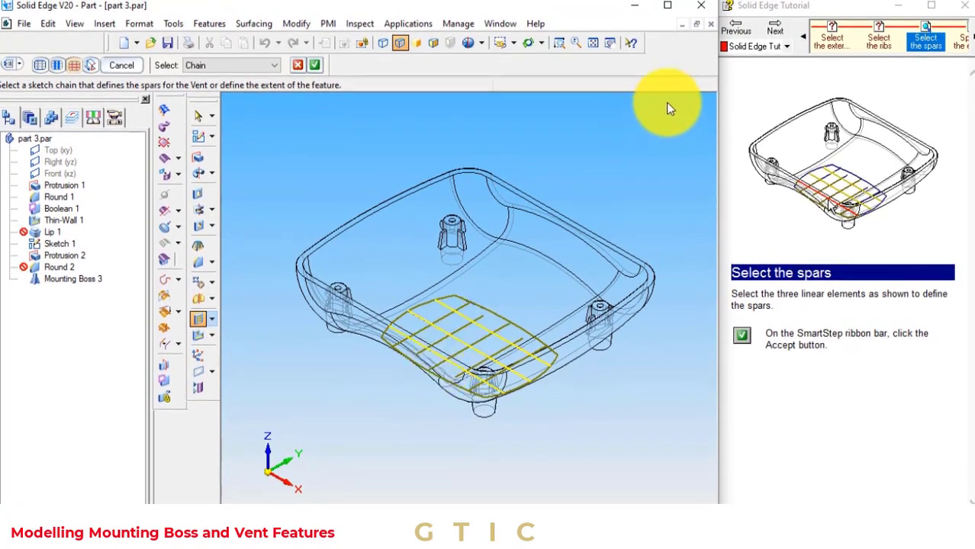
{"action": "left_click", "coordinate": [775, 30]}
{"action": "left_click", "coordinate": [315, 64]}
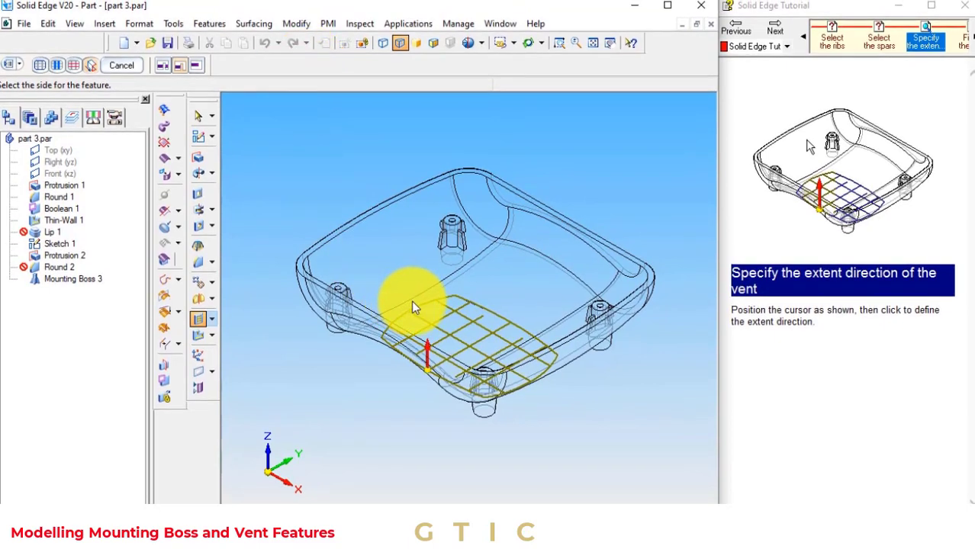
{"action": "left_click", "coordinate": [432, 370]}
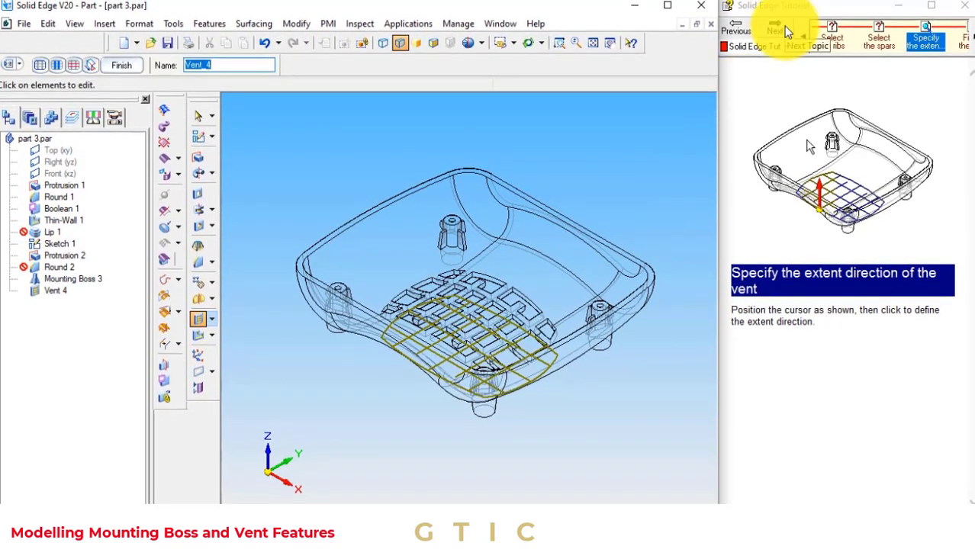
Finish the vent feature and save the part file, advancing the tutorial to its save topic.
{"action": "left_click", "coordinate": [786, 32]}
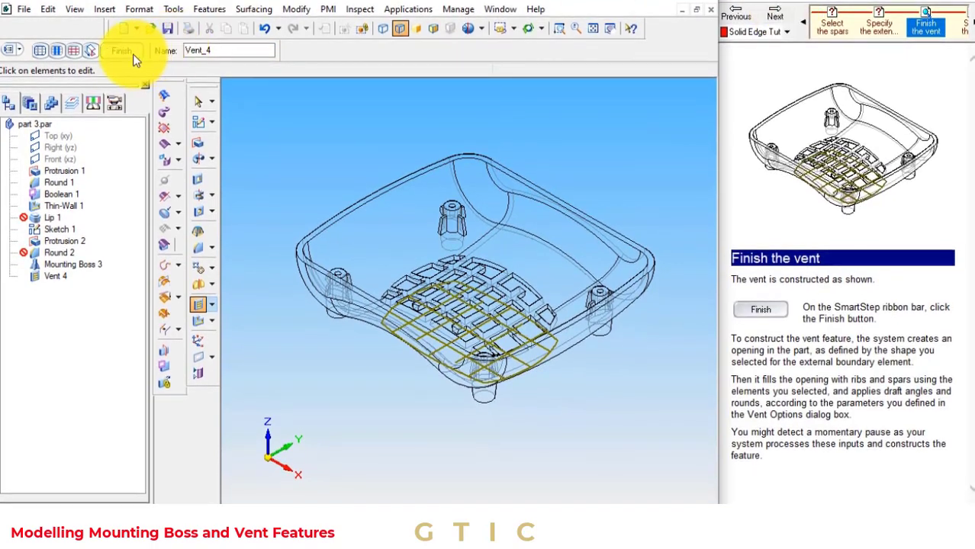
{"action": "left_click", "coordinate": [124, 51]}
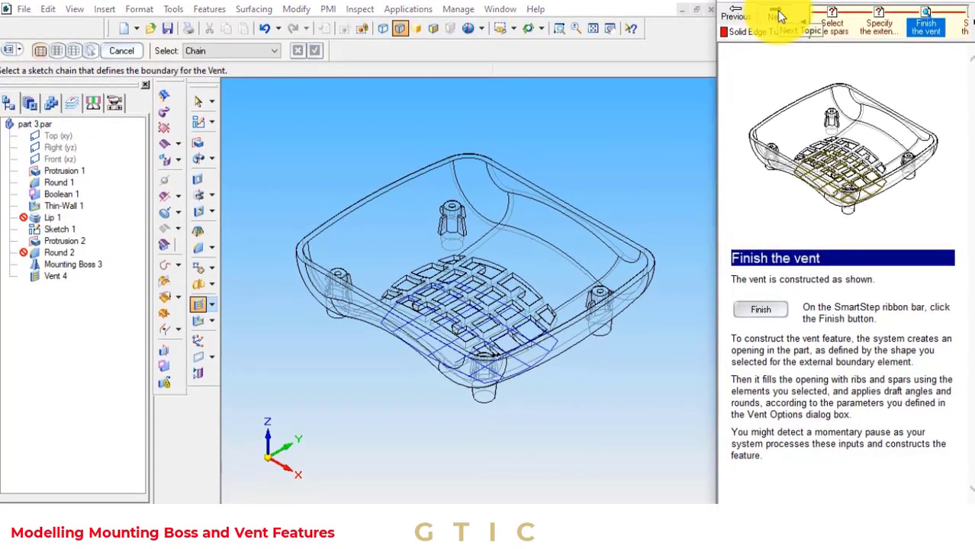
{"action": "left_click", "coordinate": [779, 17]}
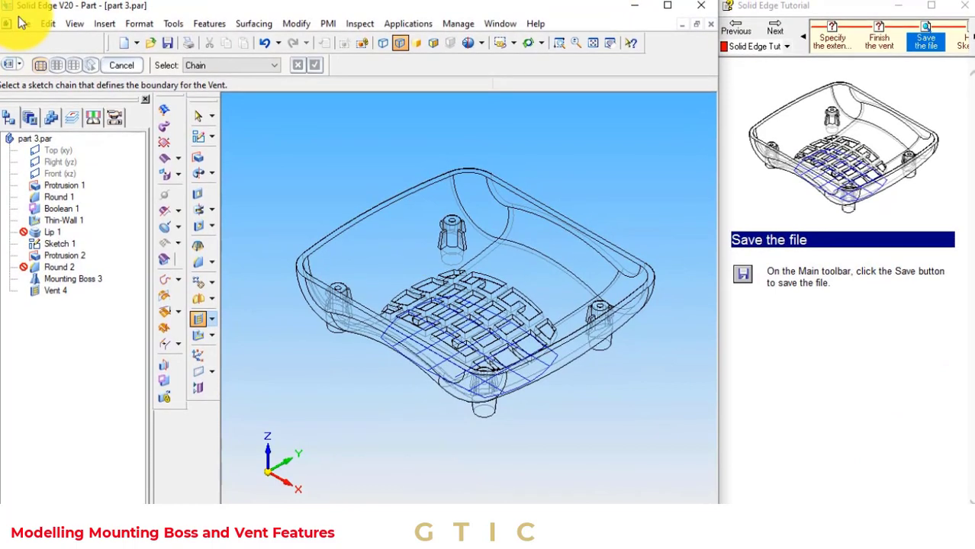
{"action": "left_click", "coordinate": [24, 24]}
{"action": "left_click", "coordinate": [67, 100]}
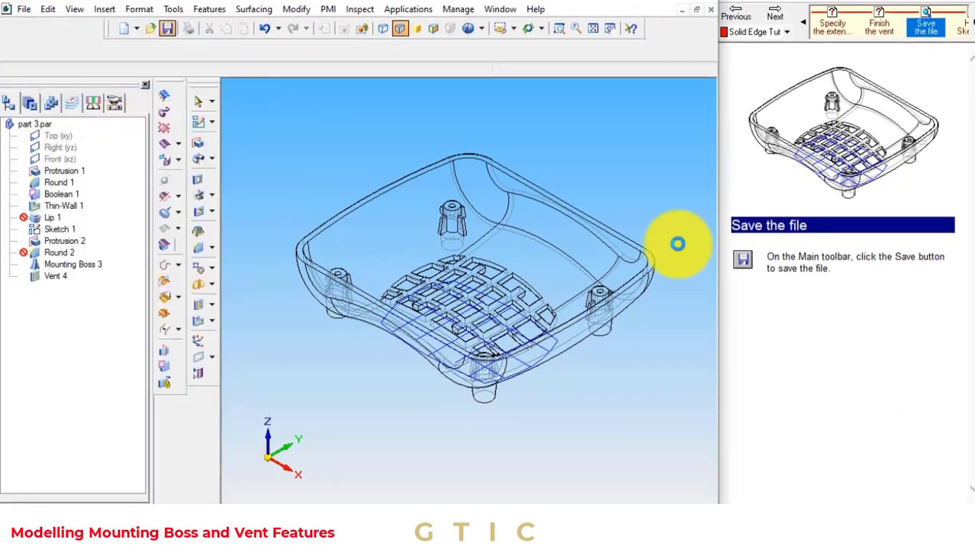
Advance the tutorial to its next topic and hide Sketch 1 in the part.
{"action": "left_click", "coordinate": [767, 19]}
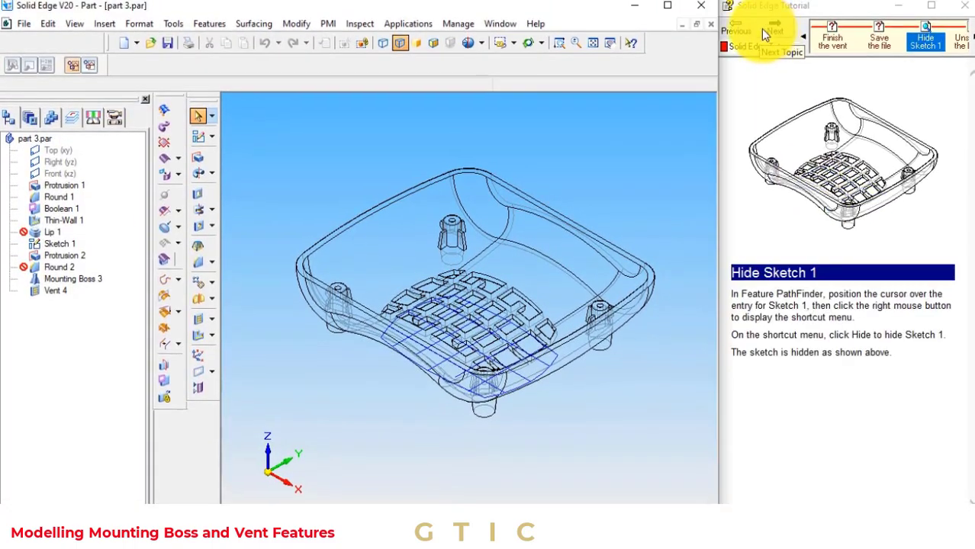
{"action": "right_click", "coordinate": [62, 246]}
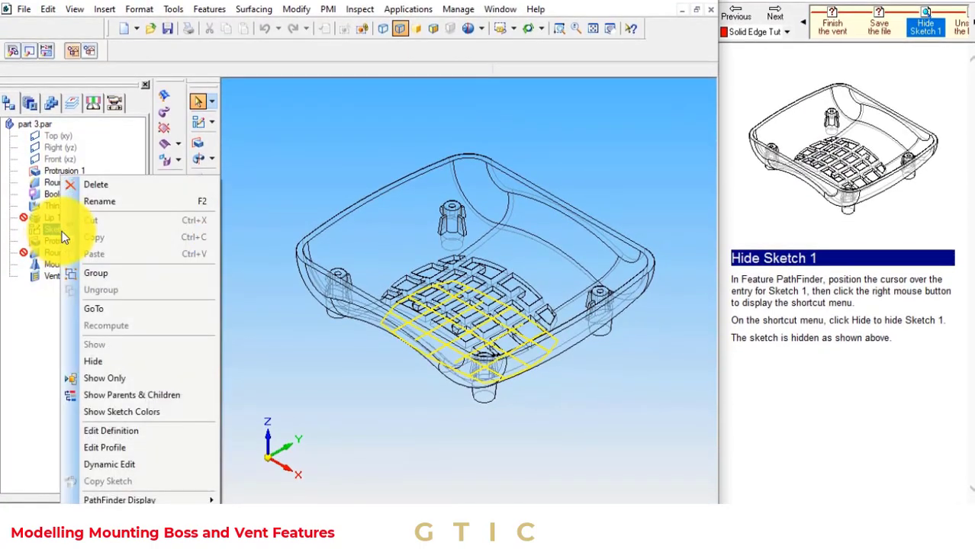
{"action": "left_click", "coordinate": [107, 362]}
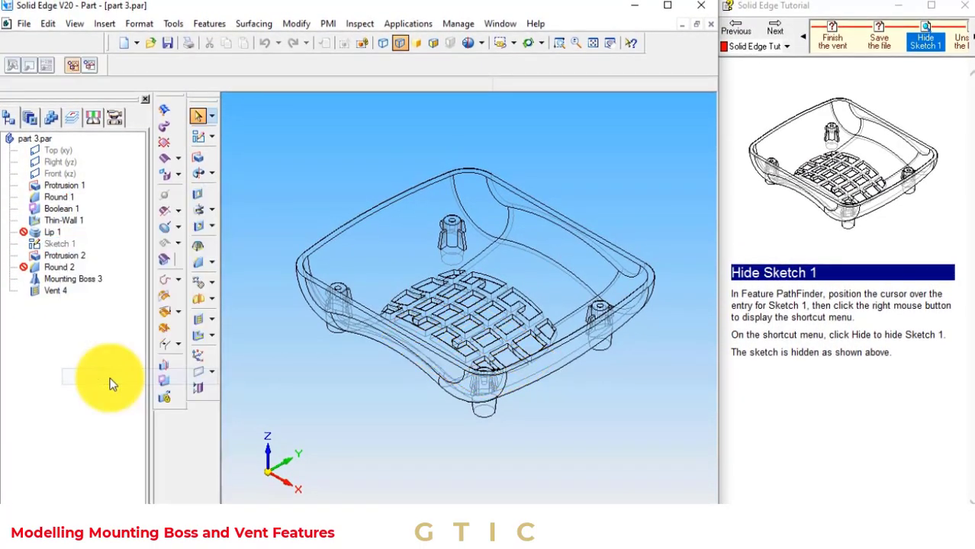
Consult the tutorial topic on unsuppressing features and unsuppress Round 2 at the base of the four feet.
{"action": "left_click", "coordinate": [775, 28]}
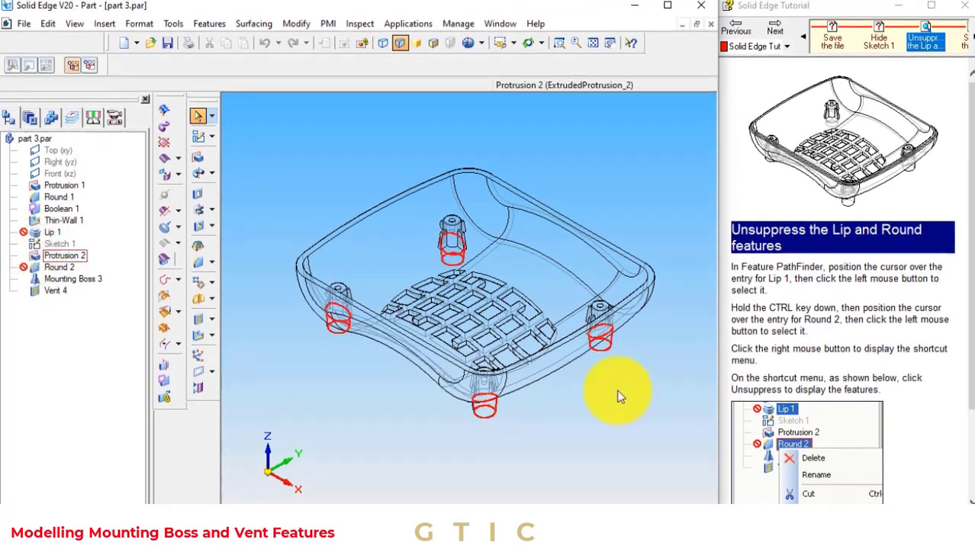
{"action": "scroll", "coordinate": [839, 425], "scroll_direction": "down", "scroll_amount": 3}
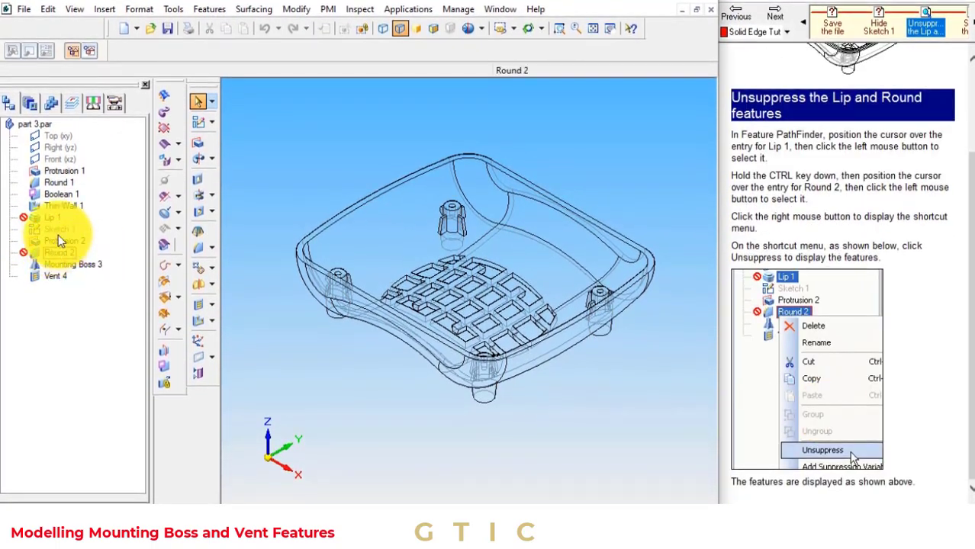
{"action": "right_click", "coordinate": [59, 252]}
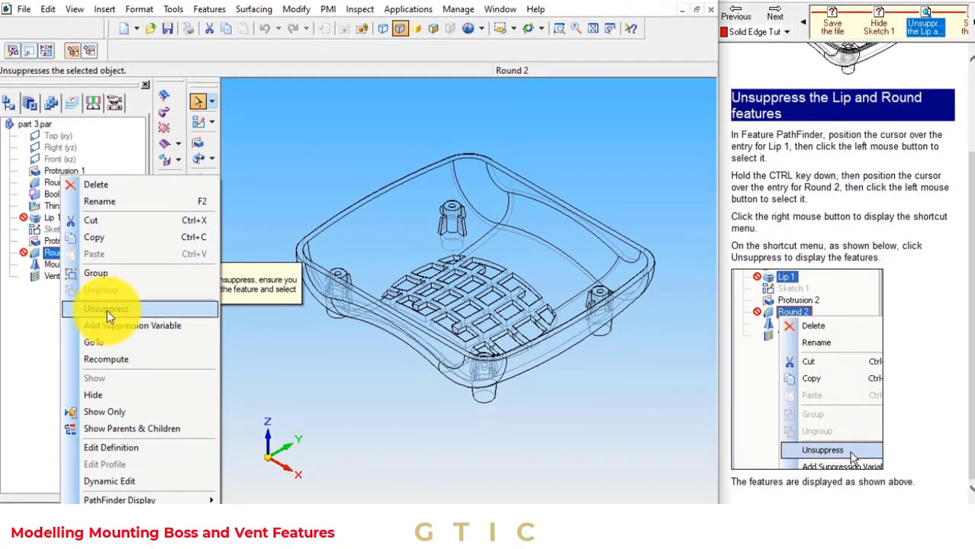
{"action": "left_click", "coordinate": [107, 309]}
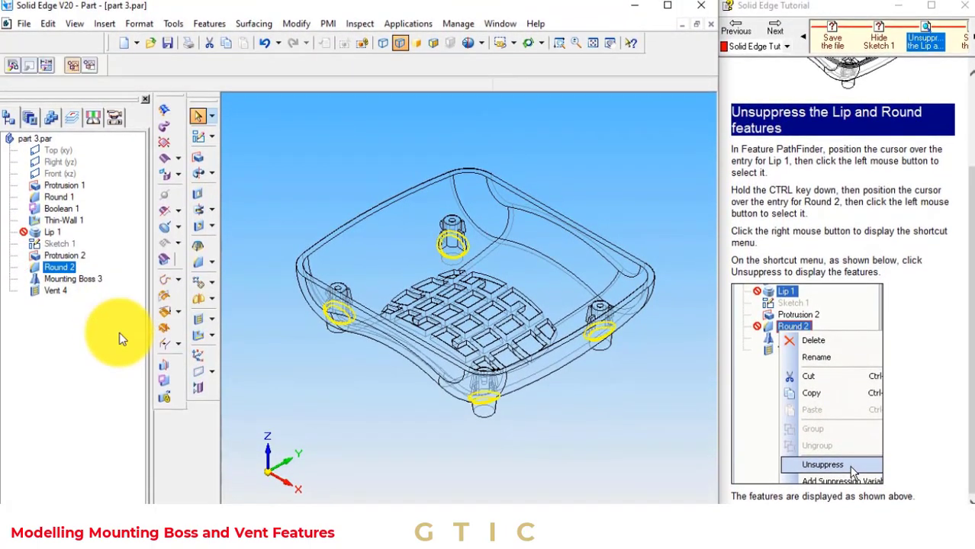
{"action": "scroll", "coordinate": [799, 170], "scroll_direction": "up", "scroll_amount": 3}
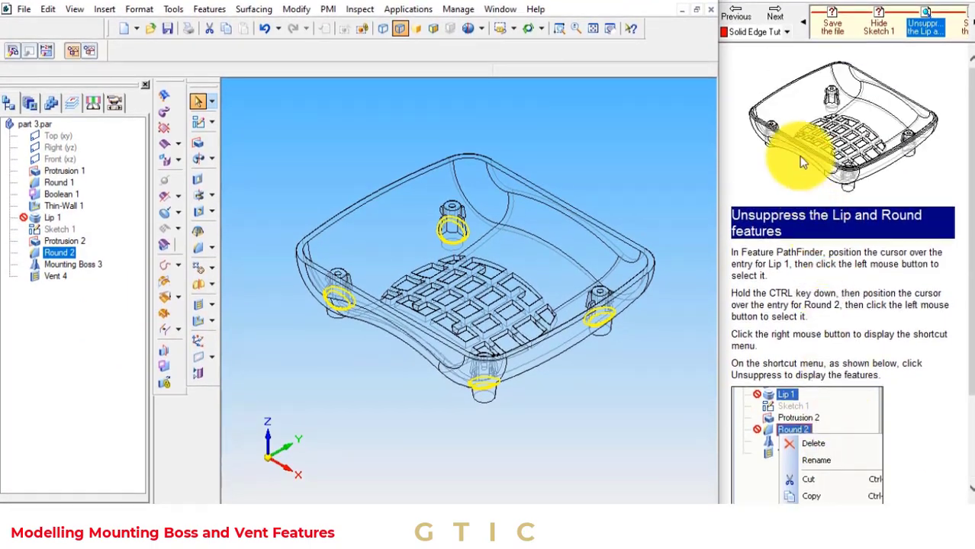
Go to the tutorial's final topic and save the completed part file.
{"action": "left_click", "coordinate": [776, 16]}
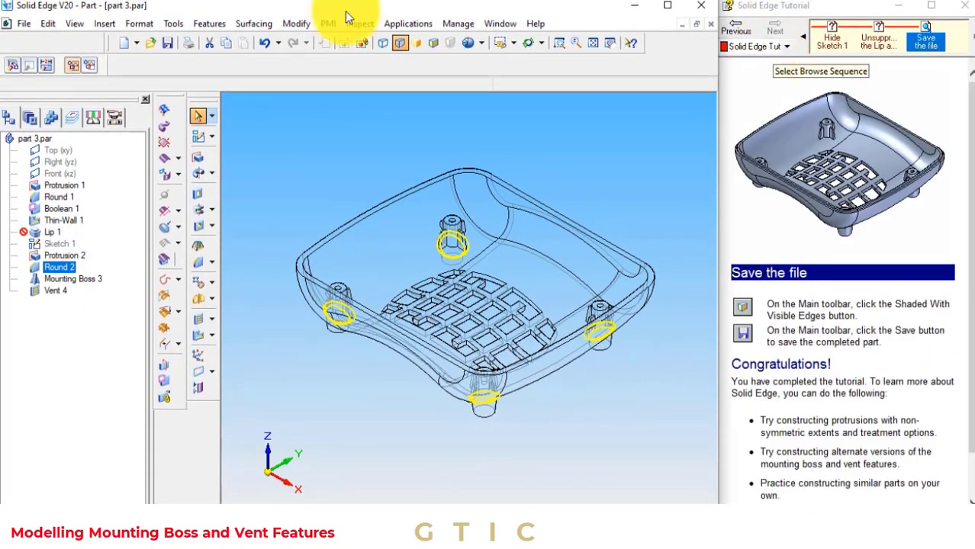
{"action": "left_click", "coordinate": [24, 23]}
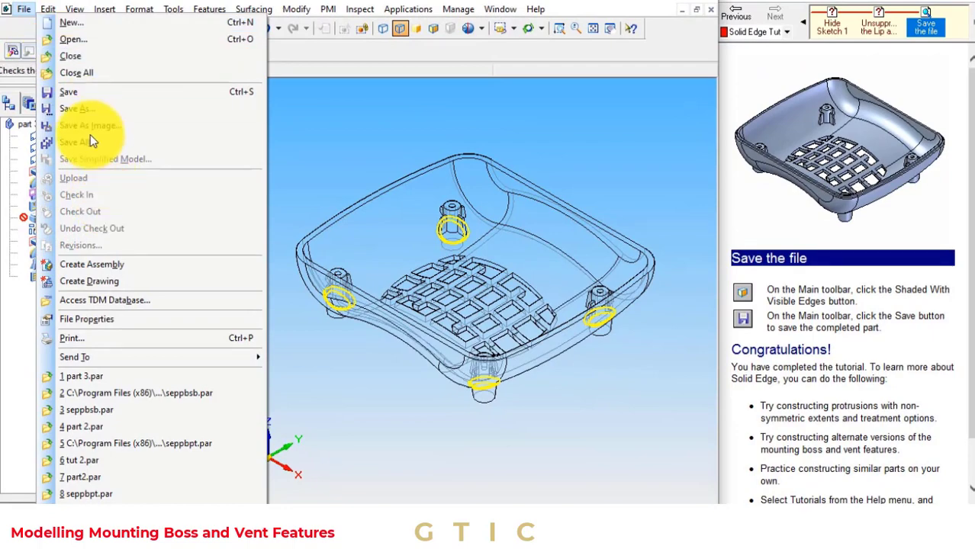
{"action": "left_click", "coordinate": [86, 91]}
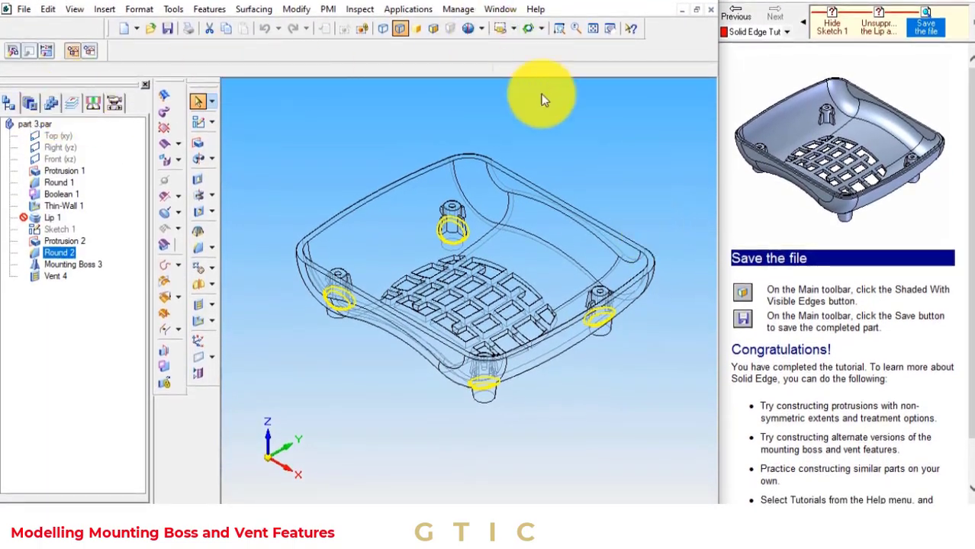
Rotate the model freely to examine the finished tray with its mounting bosses and vent.
{"action": "left_click", "coordinate": [530, 31]}
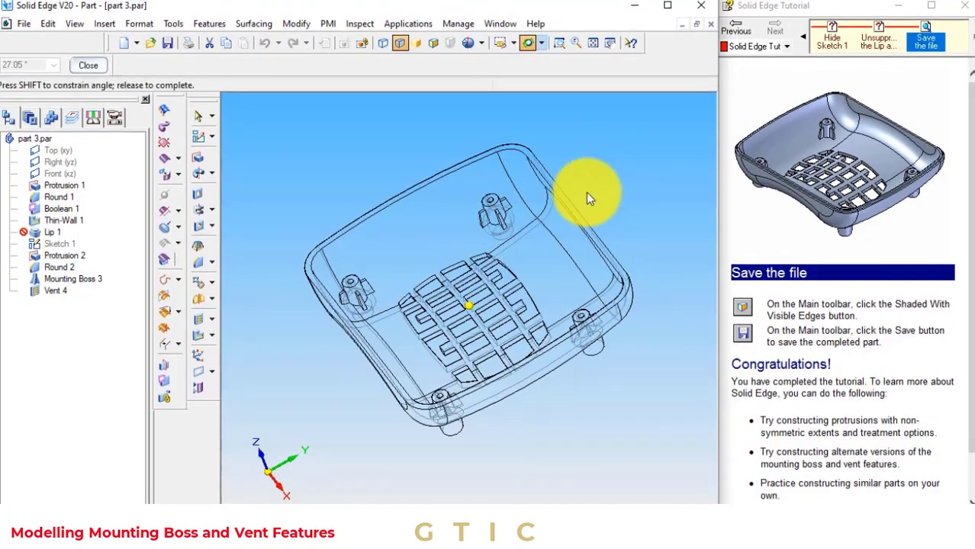